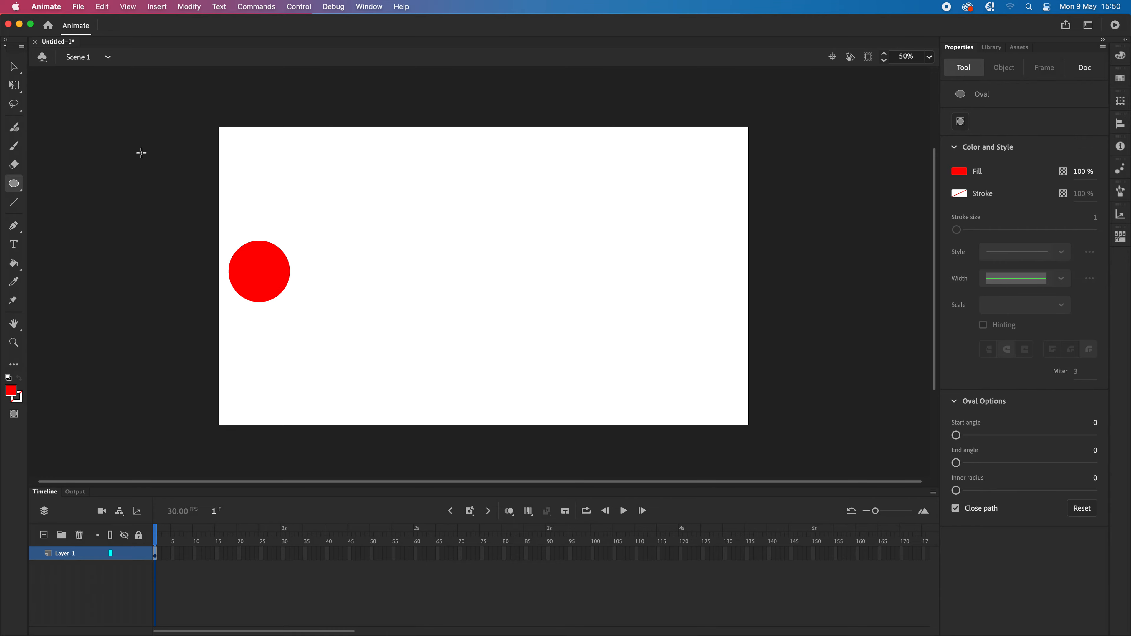
# Convert the red circle on the stage into a Graphic symbol named "red"
pyautogui.press('v')
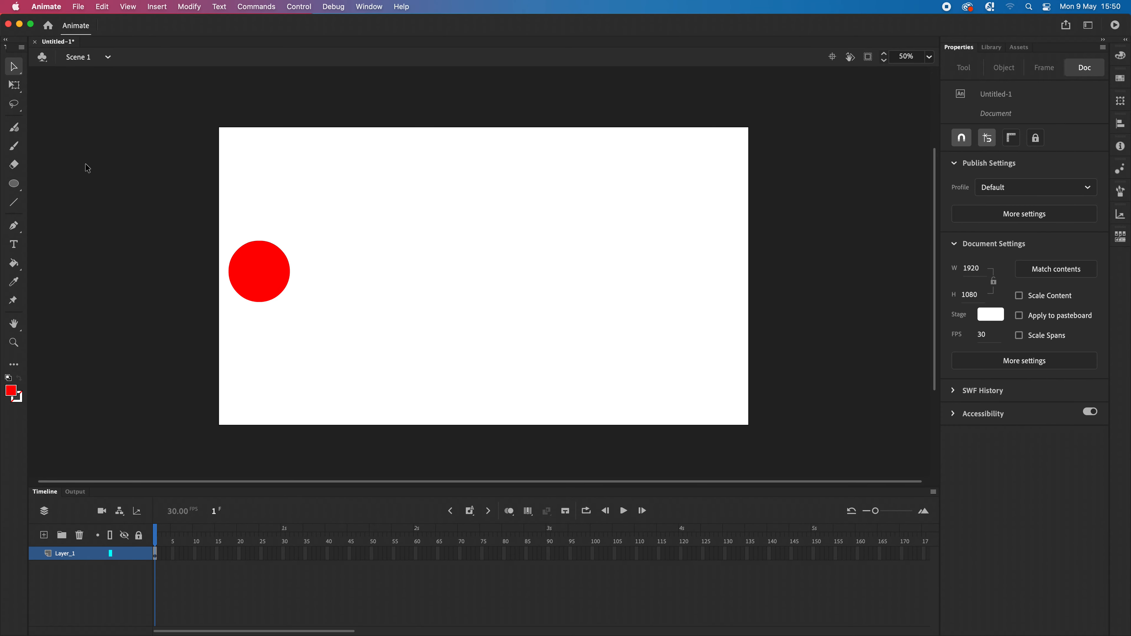
pyautogui.click(260, 275)
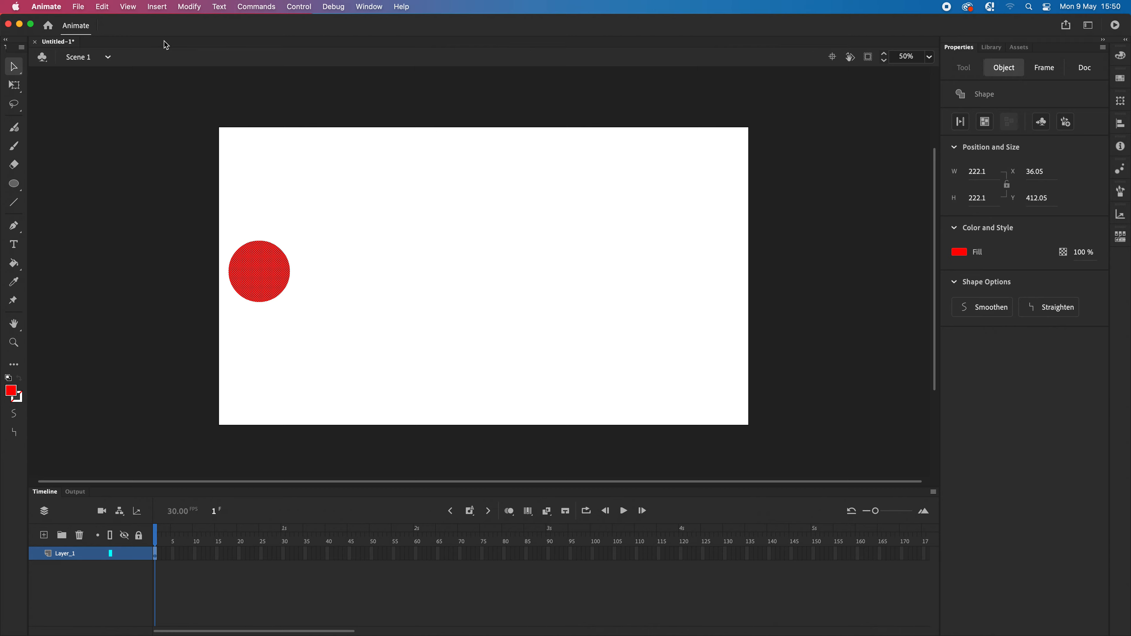
pyautogui.click(187, 7)
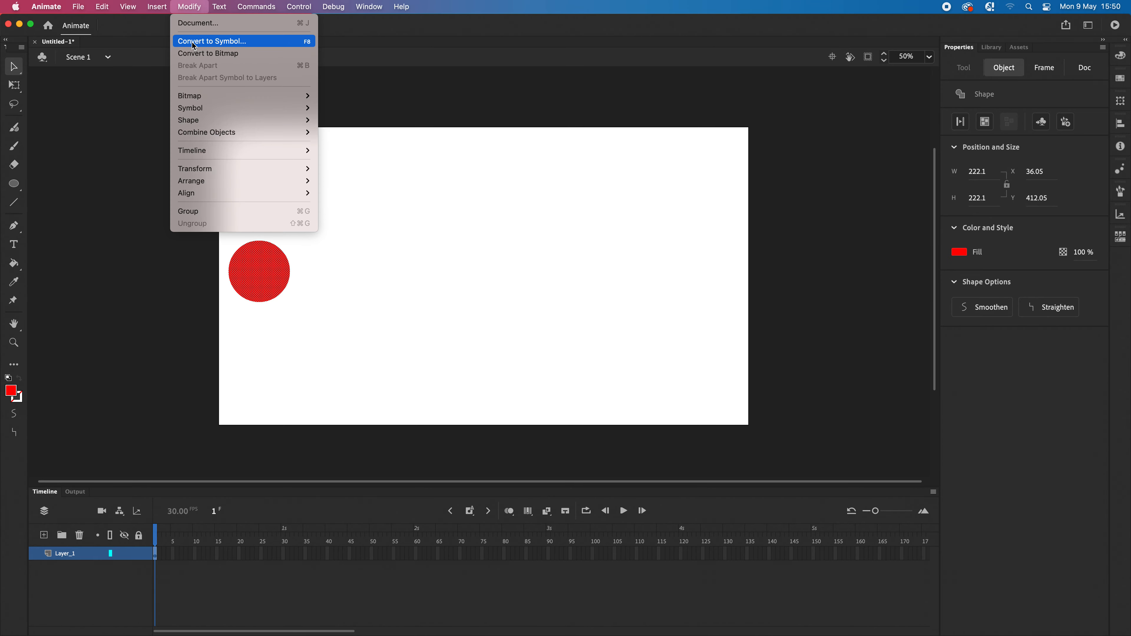
pyautogui.click(212, 41)
pyautogui.write('red')
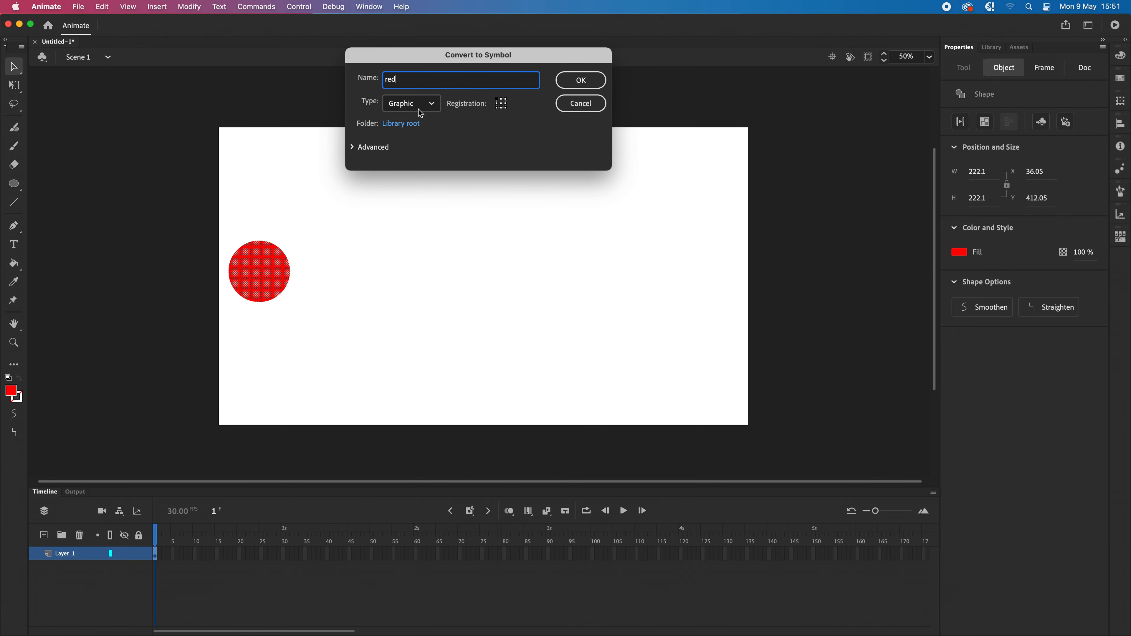
pyautogui.press('Return')
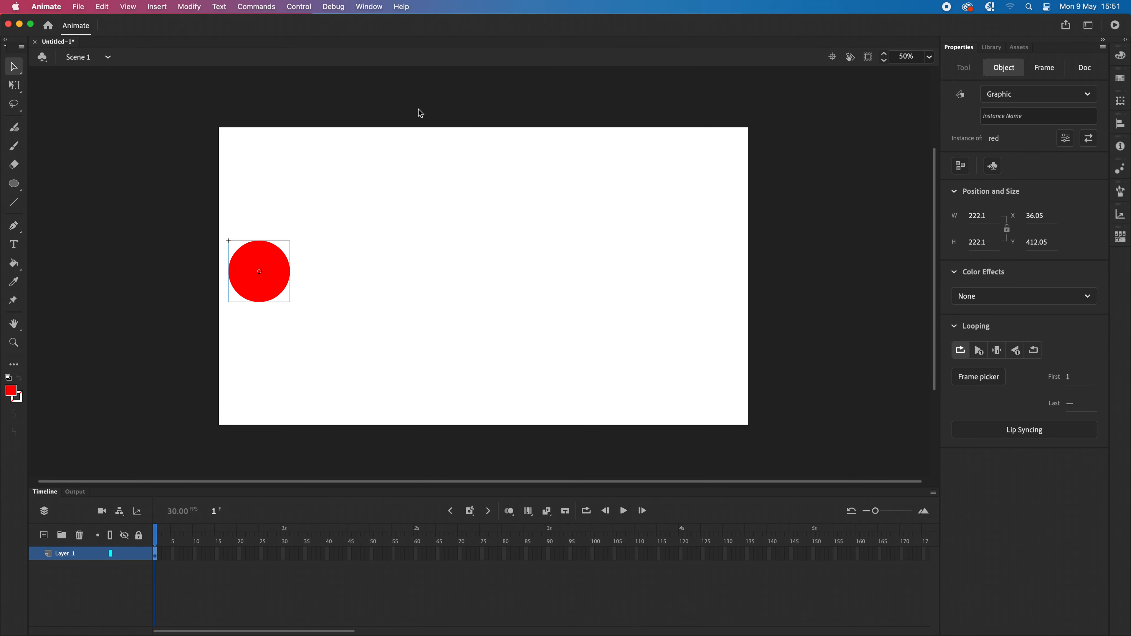
# Insert a keyframe at frame 60 and move the circle horizontally to the stage's right edge, at about X 1662
pyautogui.click(418, 557)
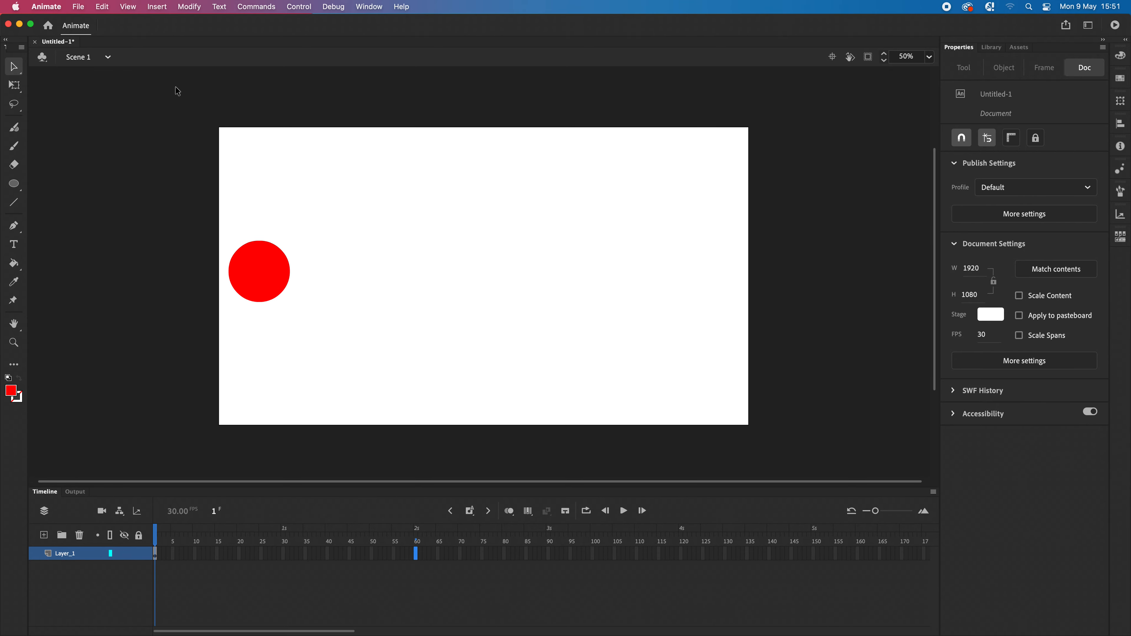
pyautogui.click(159, 10)
pyautogui.moveTo(158, 88)
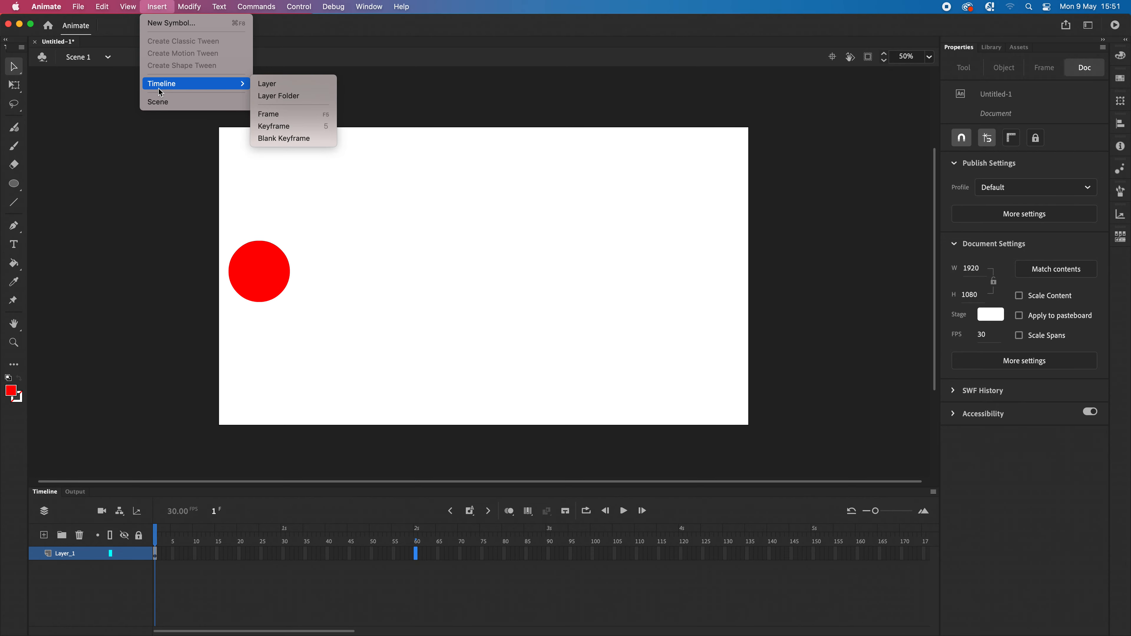
pyautogui.click(284, 127)
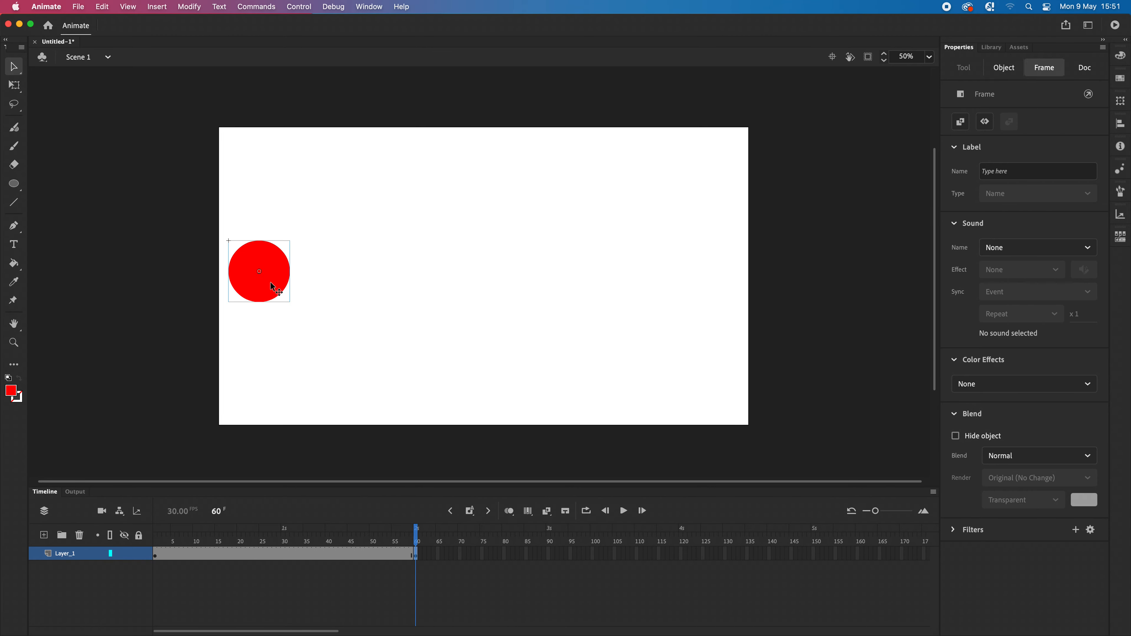
pyautogui.moveTo(272, 286); pyautogui.dragTo(722, 318)
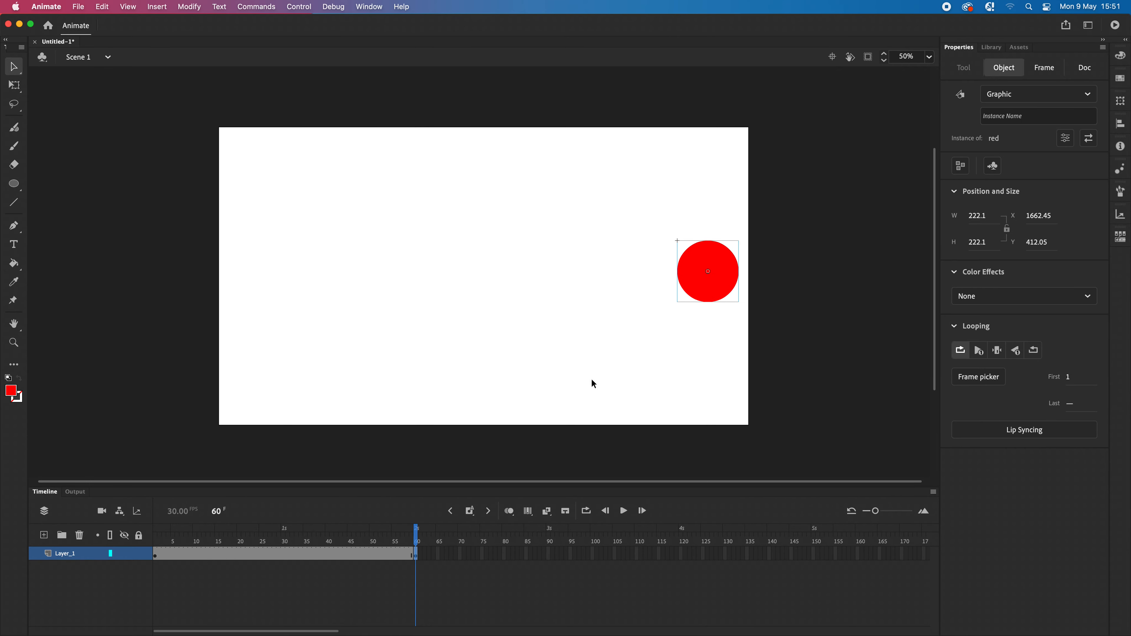
# Play the untweened animation from frame 1 to check how the circle moves between the two keyframes
pyautogui.moveTo(419, 541); pyautogui.dragTo(99, 499)
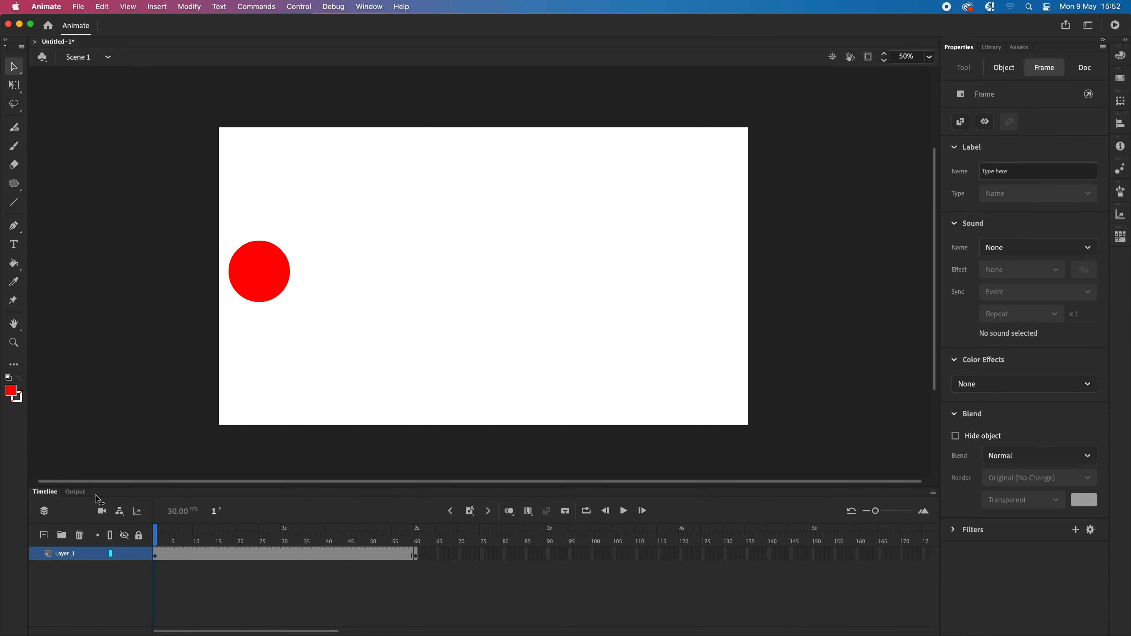
pyautogui.press('Return')
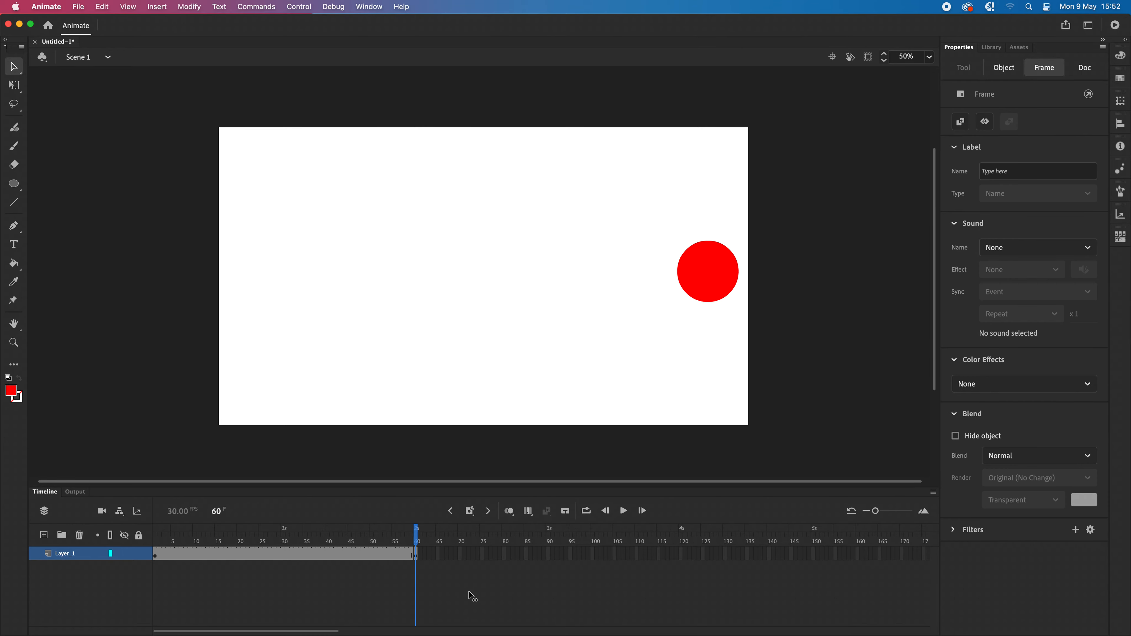
pyautogui.click(472, 597)
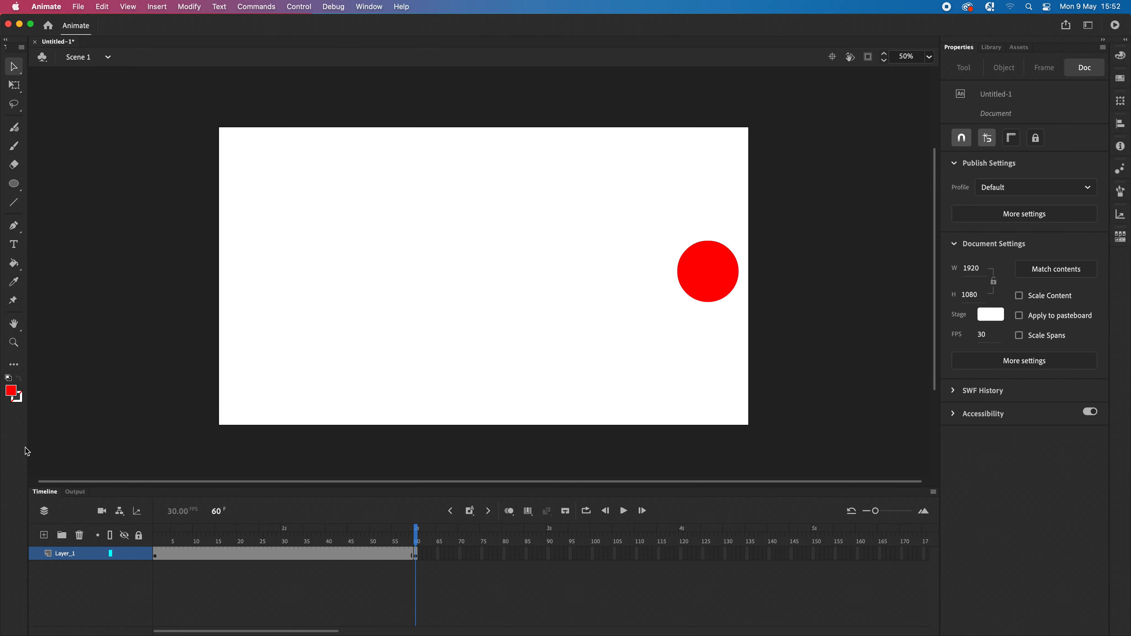
pyautogui.press('Return')
# Create a classic tween between the keyframes at frames 1 and 60 and play it from the start
pyautogui.rightClick(261, 559)
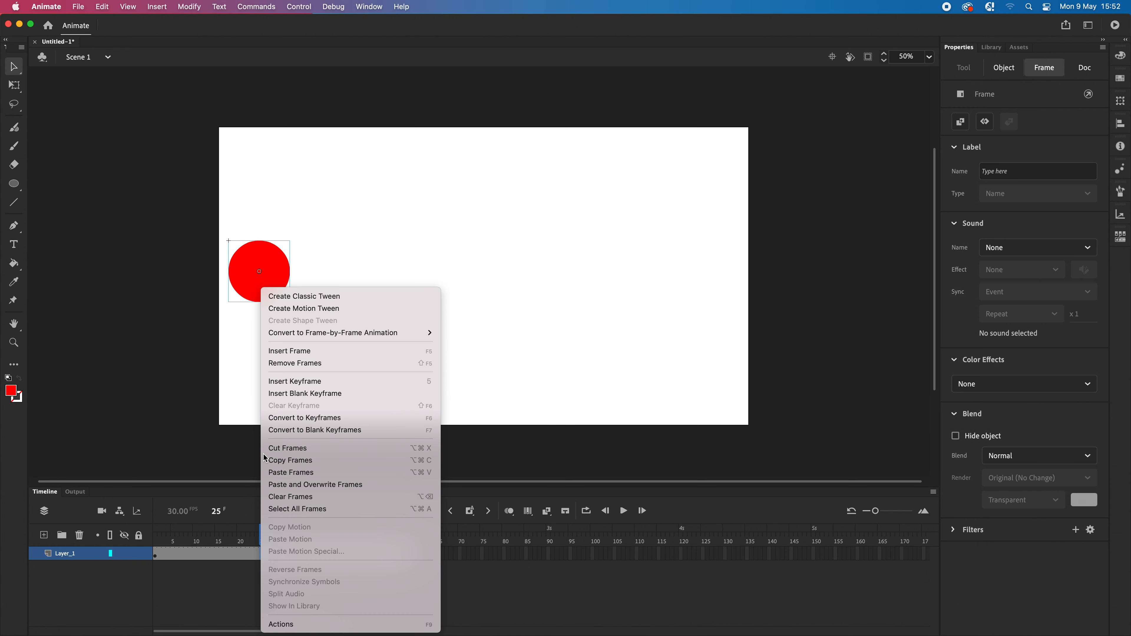
pyautogui.click(296, 299)
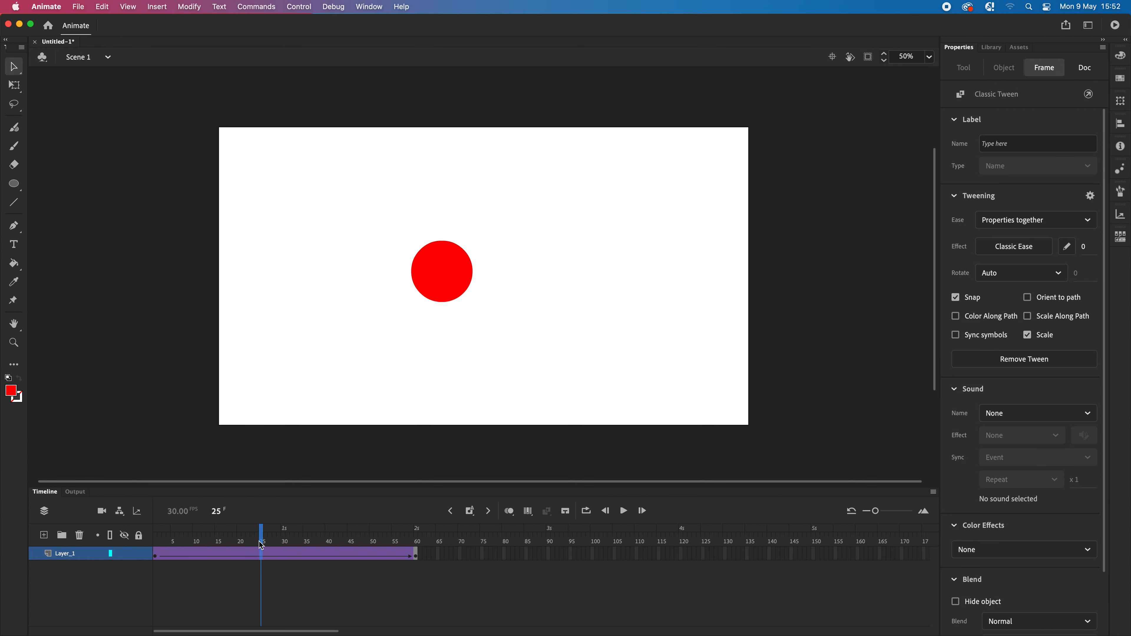
pyautogui.moveTo(263, 542); pyautogui.dragTo(101, 527)
pyautogui.press('Return')
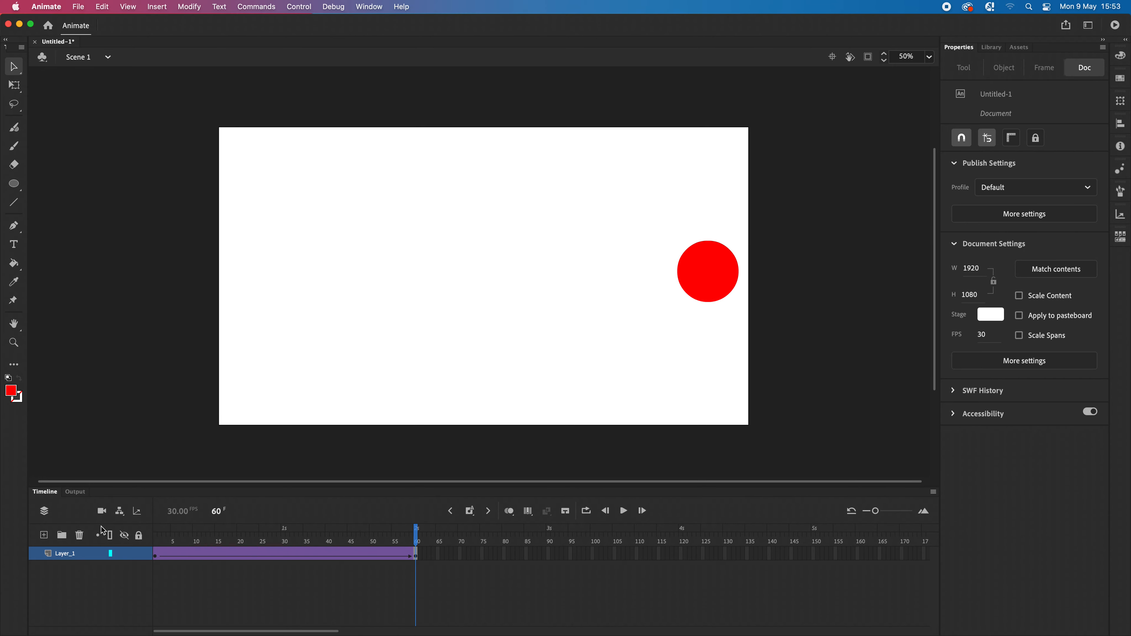
# Copy the keyframe at frame 1, paste it at frame 120, and scrub from frame 60 to 120 to check it
pyautogui.moveTo(410, 542); pyautogui.dragTo(155, 567)
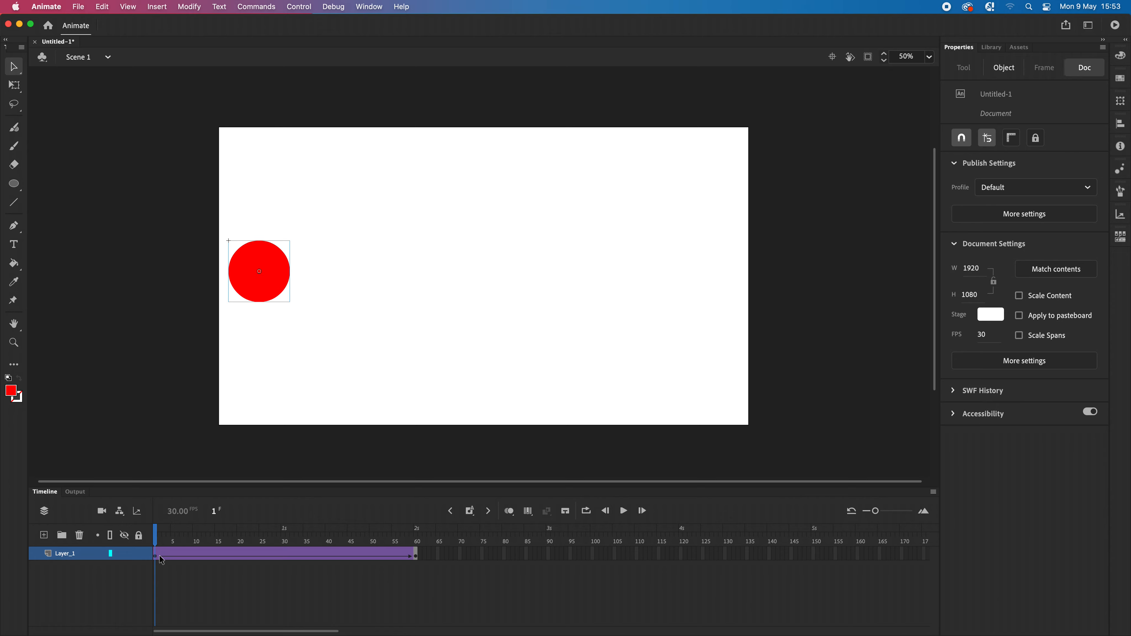
pyautogui.click(156, 556)
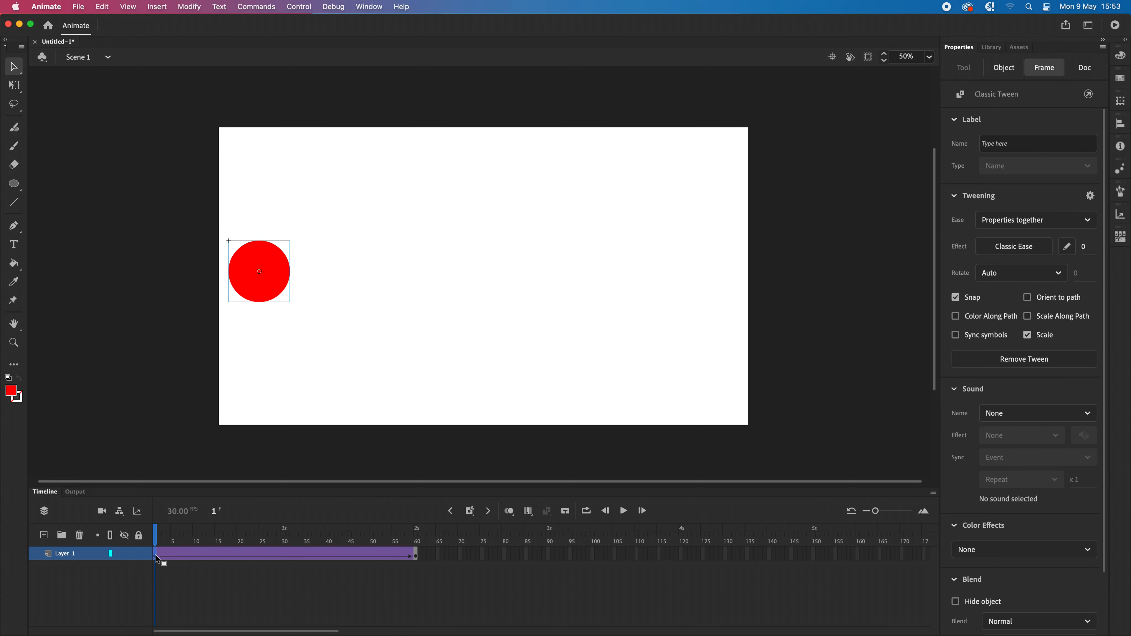
pyautogui.rightClick(157, 557)
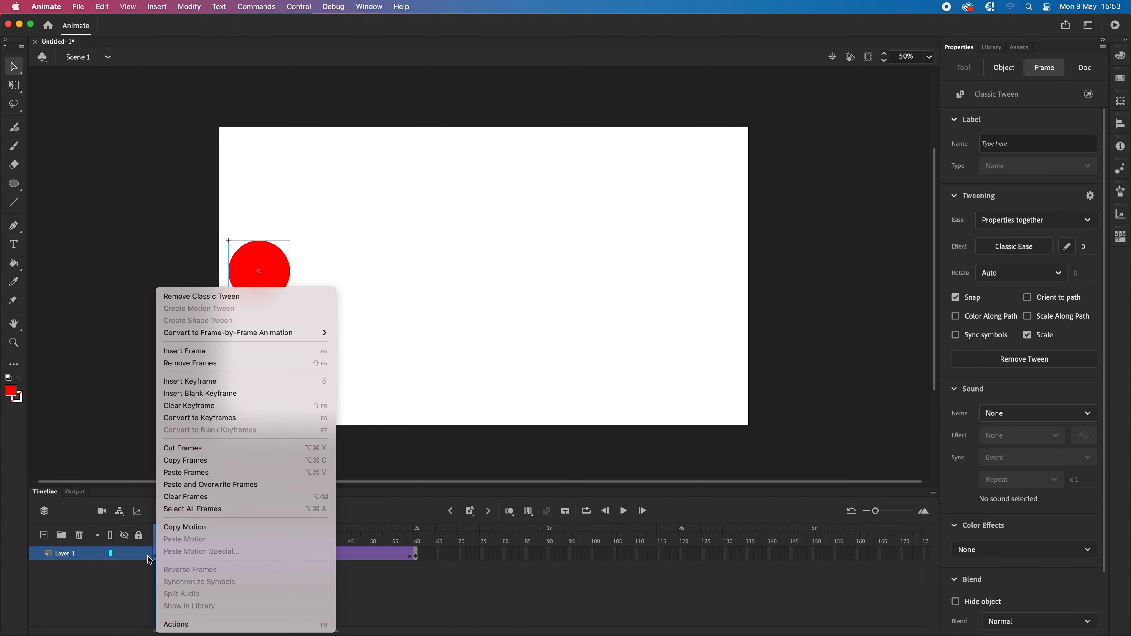
pyautogui.click(182, 461)
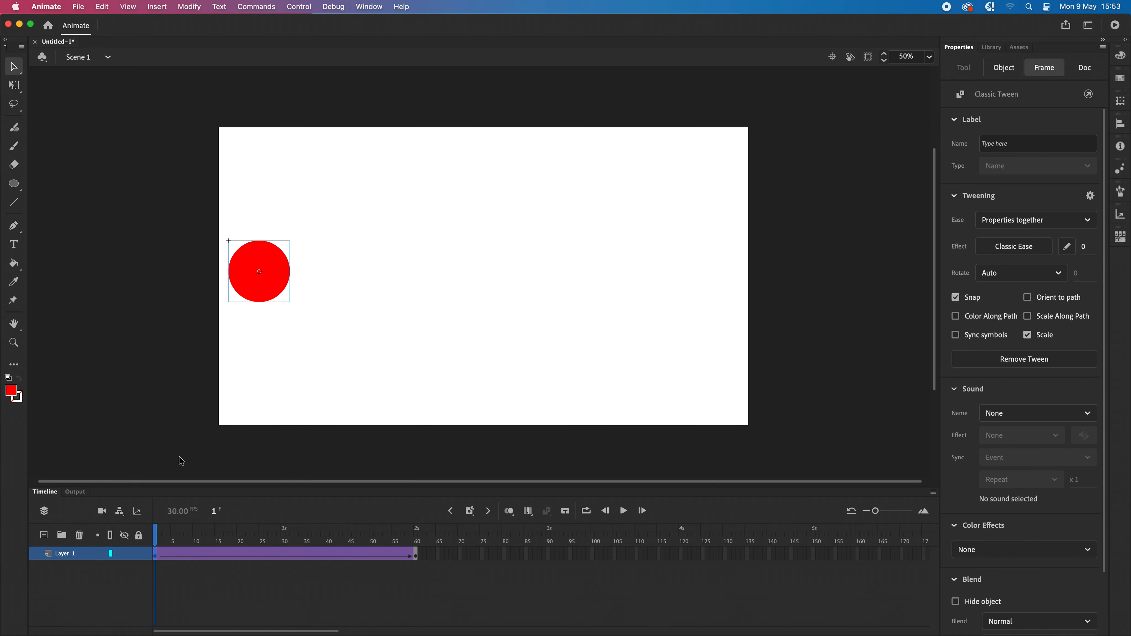
pyautogui.click(681, 558)
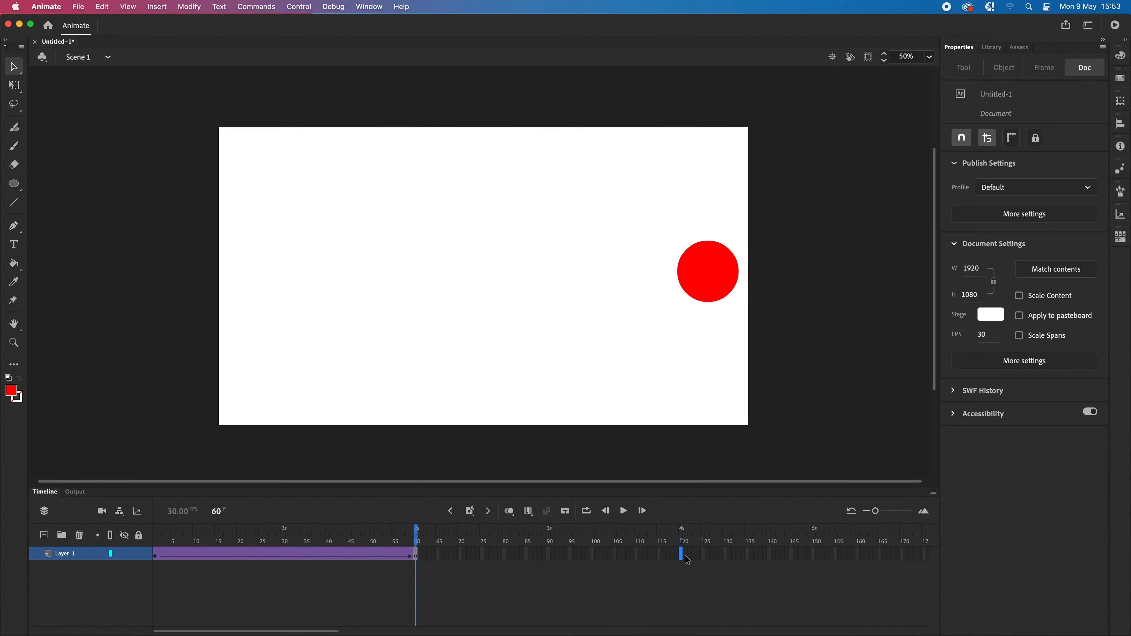
pyautogui.rightClick(683, 559)
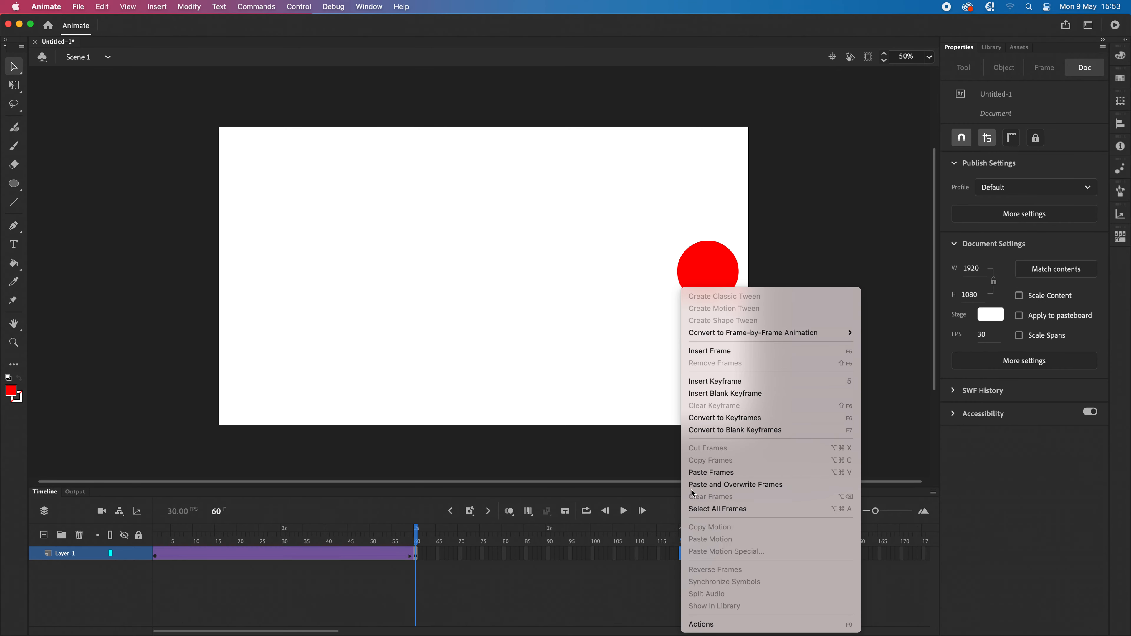
pyautogui.click(711, 473)
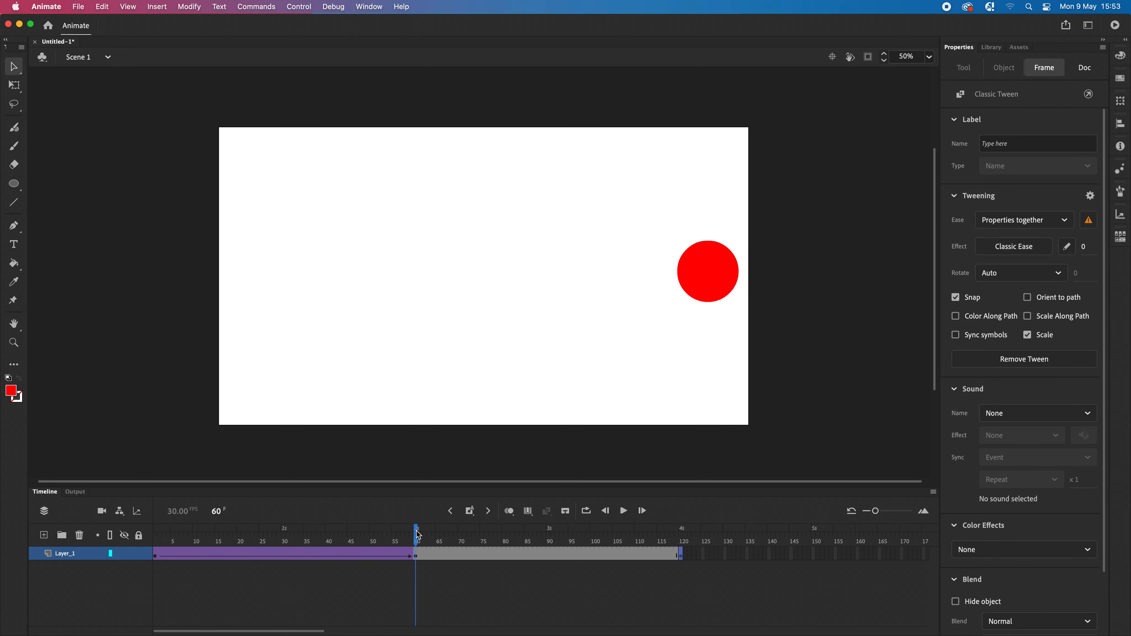
pyautogui.moveTo(418, 534); pyautogui.dragTo(682, 533)
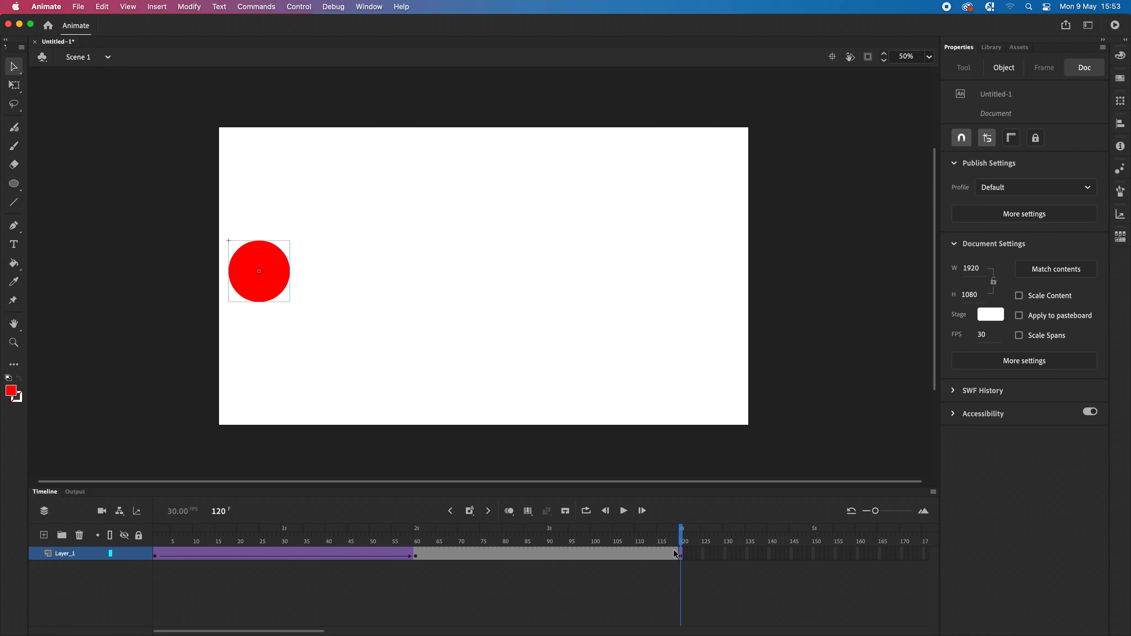
# Create a classic tween between frames 60 and 120 and preview the animation, including as a test movie
pyautogui.rightClick(531, 557)
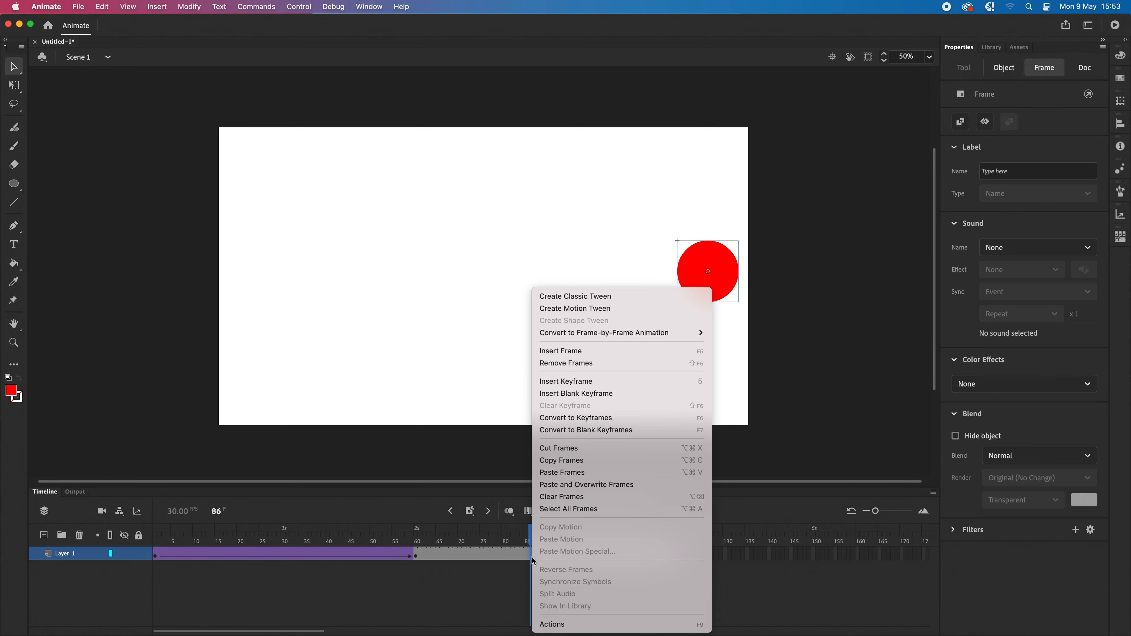
pyautogui.click(576, 296)
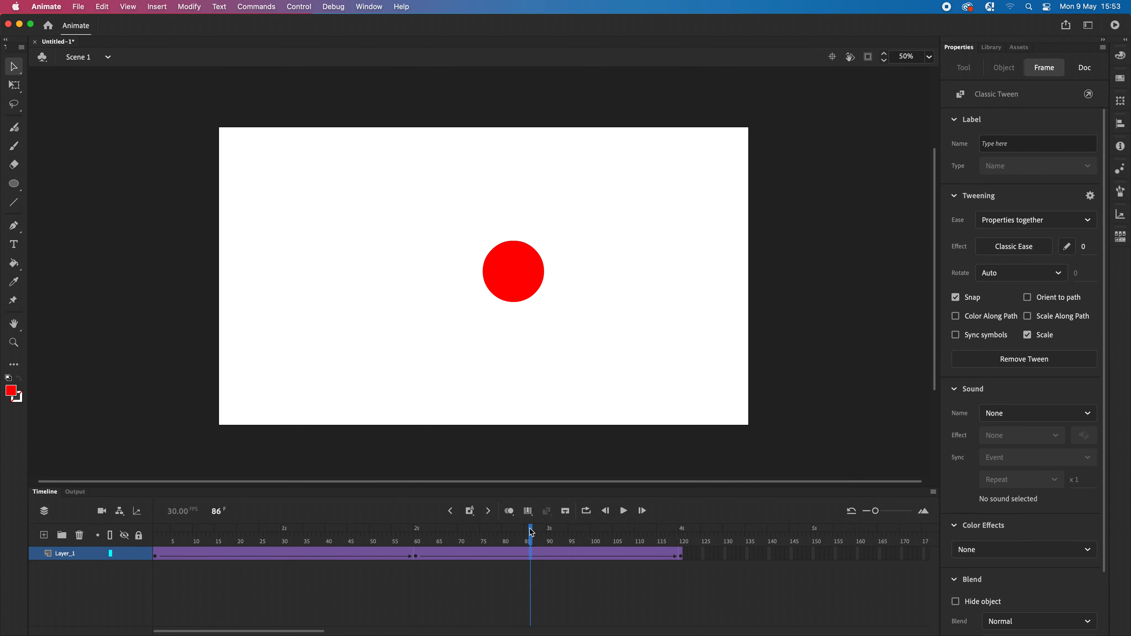
pyautogui.press('Return')
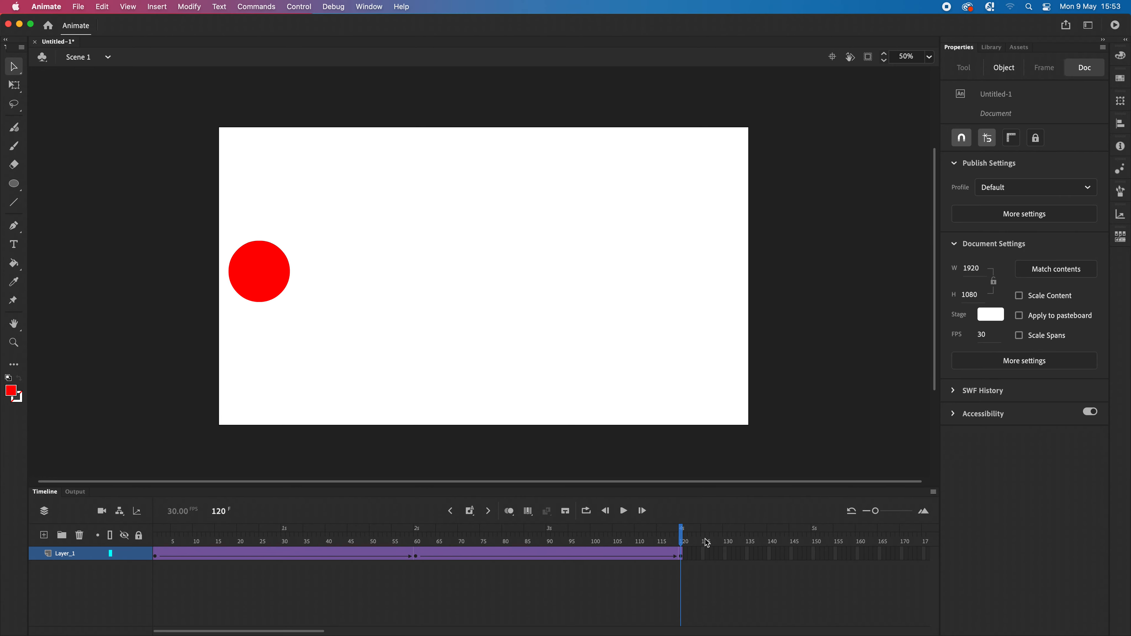
pyautogui.press('super+Return')
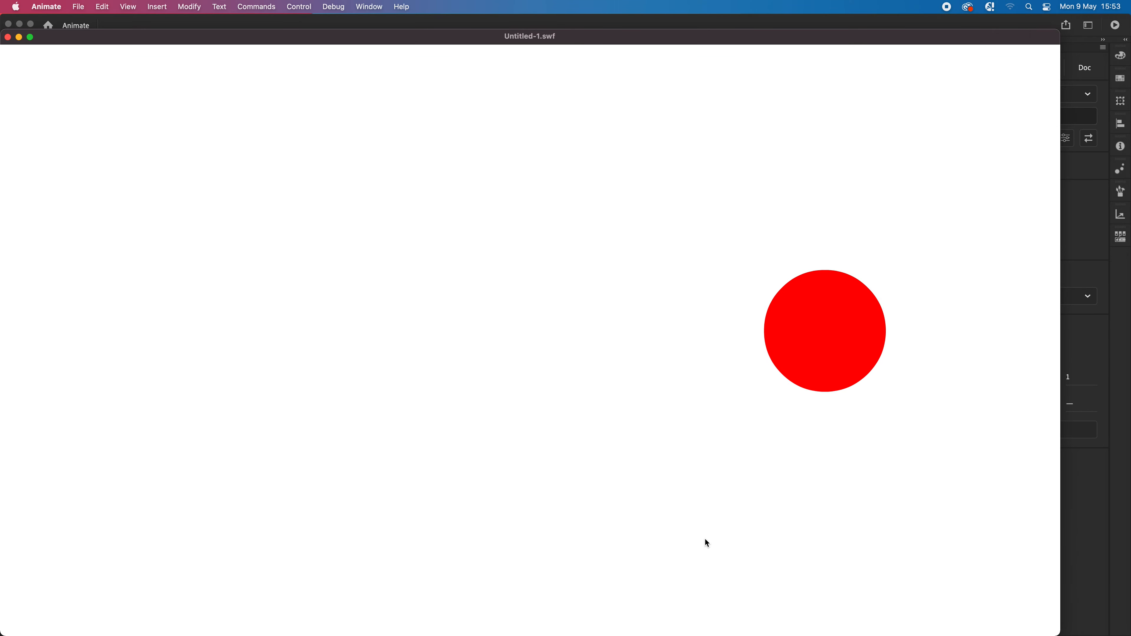
pyautogui.click(8, 37)
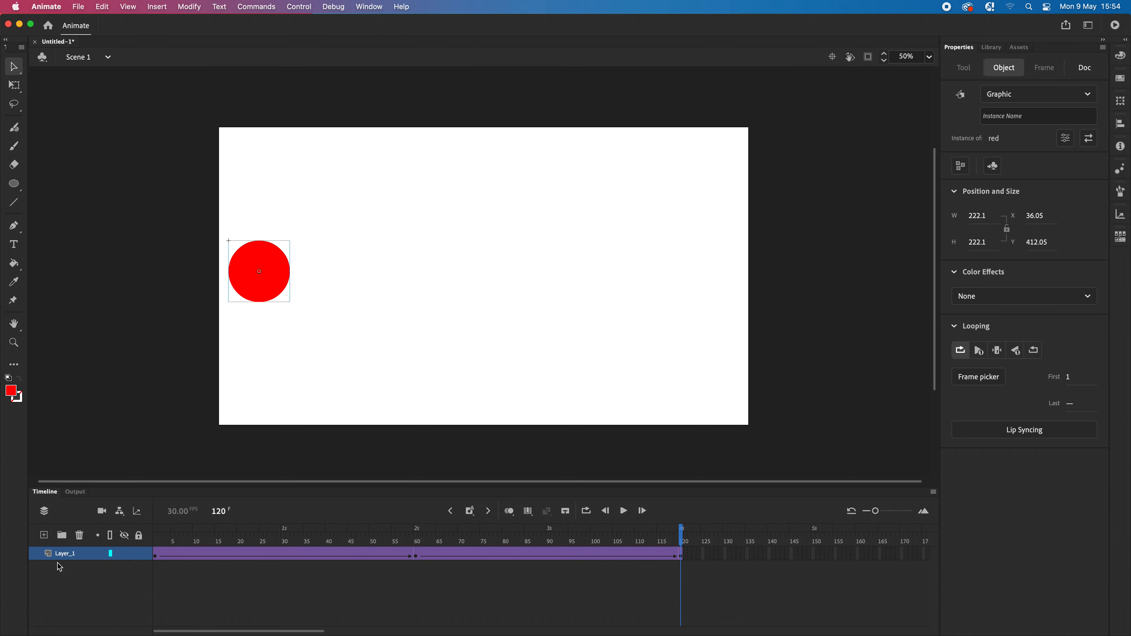
# Rename the circle's layer "classic", then lock and hide it
pyautogui.click(62, 554)
pyautogui.write('classic')
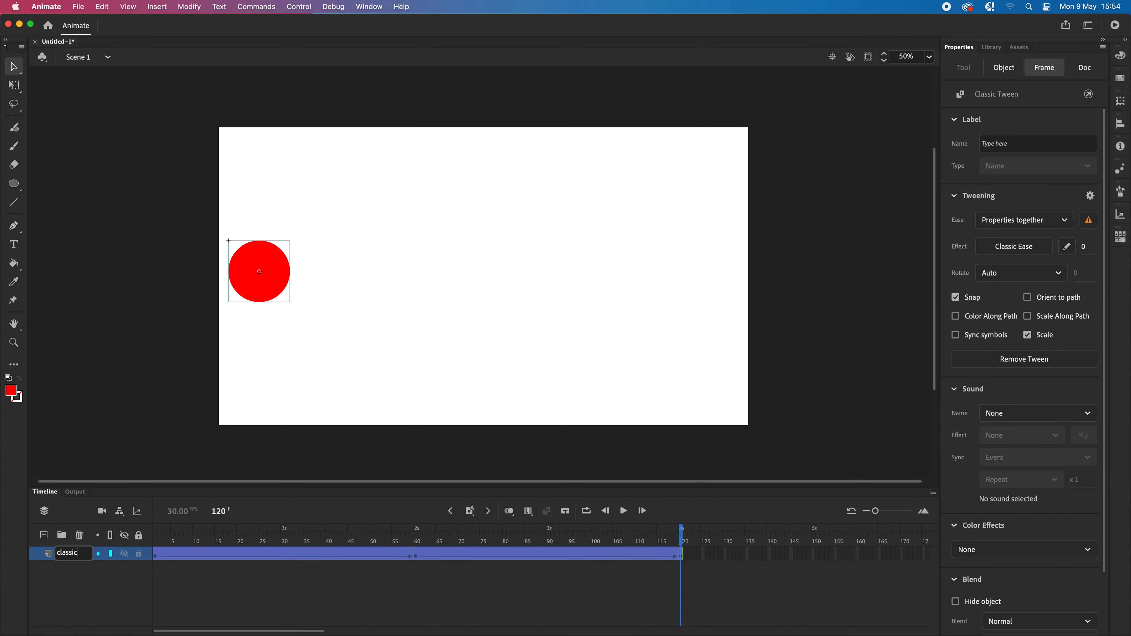
pyautogui.press('Return')
pyautogui.click(139, 556)
pyautogui.click(124, 555)
pyautogui.moveTo(208, 613)
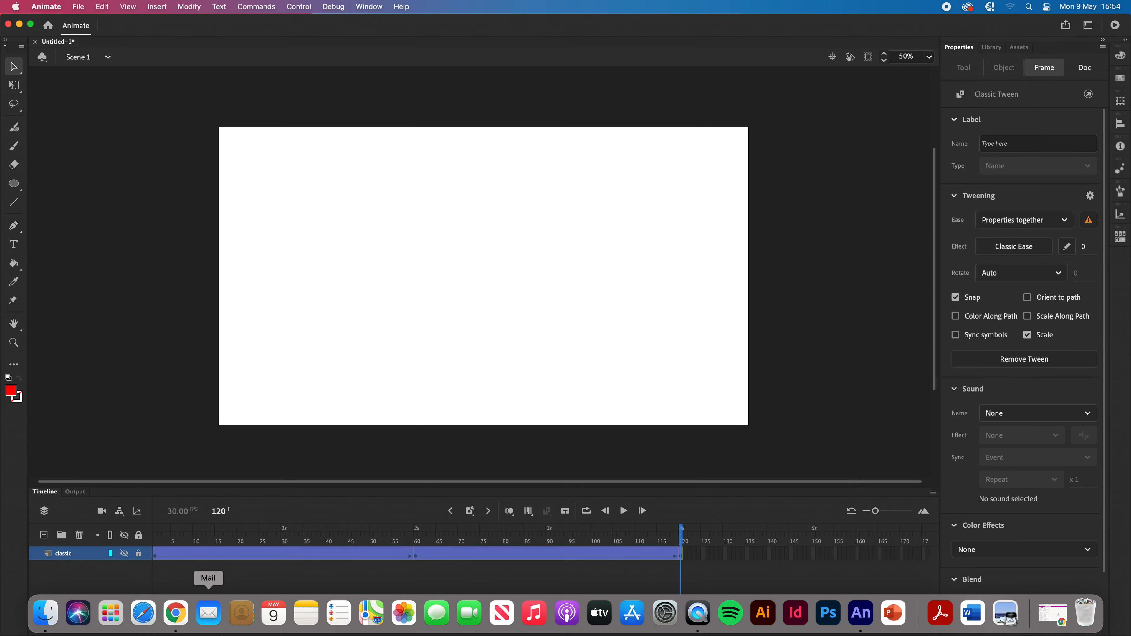
# Add a new layer above the classic layer and name it "motion"
pyautogui.click(44, 536)
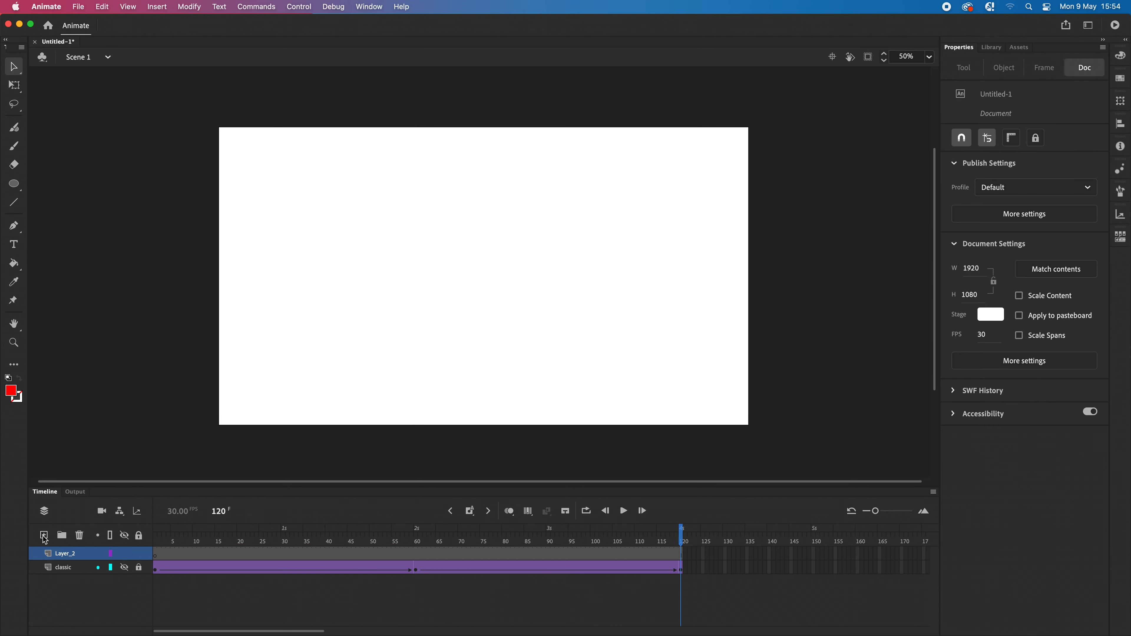
pyautogui.doubleClick(62, 554)
pyautogui.write('mo')
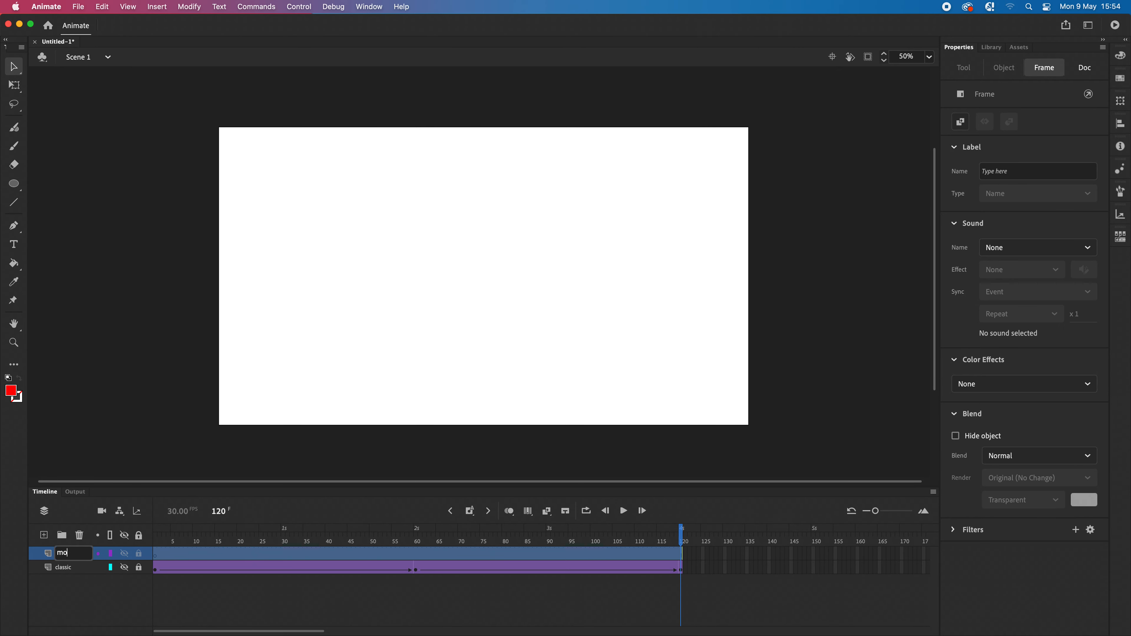
pyautogui.write('tion')
pyautogui.press('Return')
# Return the playhead to frame 1 and set the fill colour to a bright blue swatch
pyautogui.moveTo(680, 538); pyautogui.dragTo(83, 533)
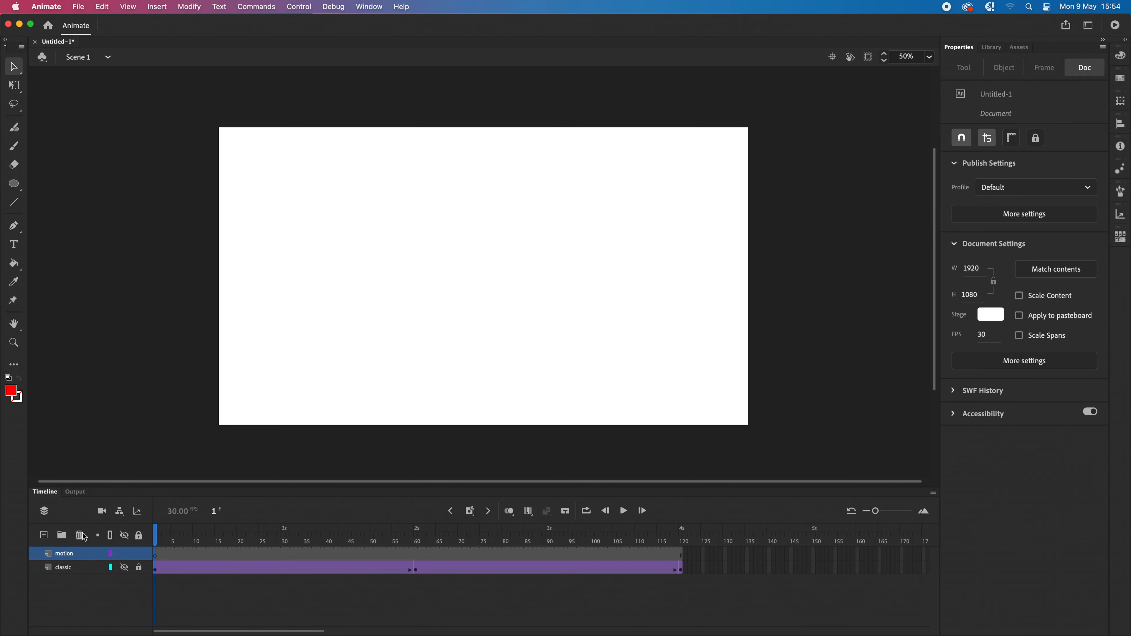
pyautogui.click(11, 392)
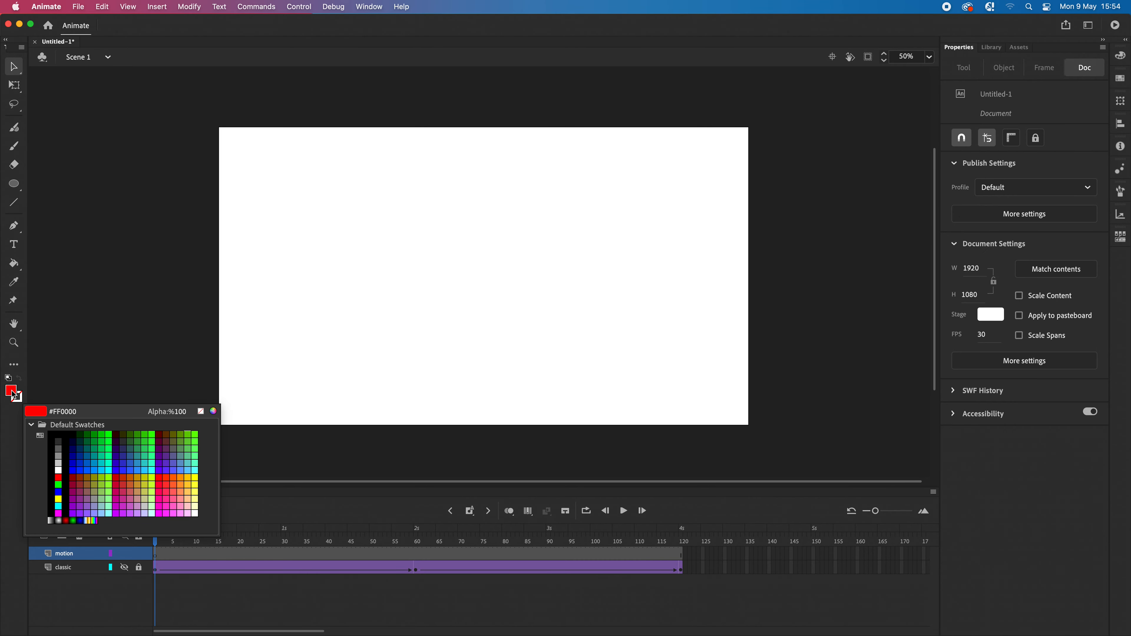
pyautogui.click(97, 471)
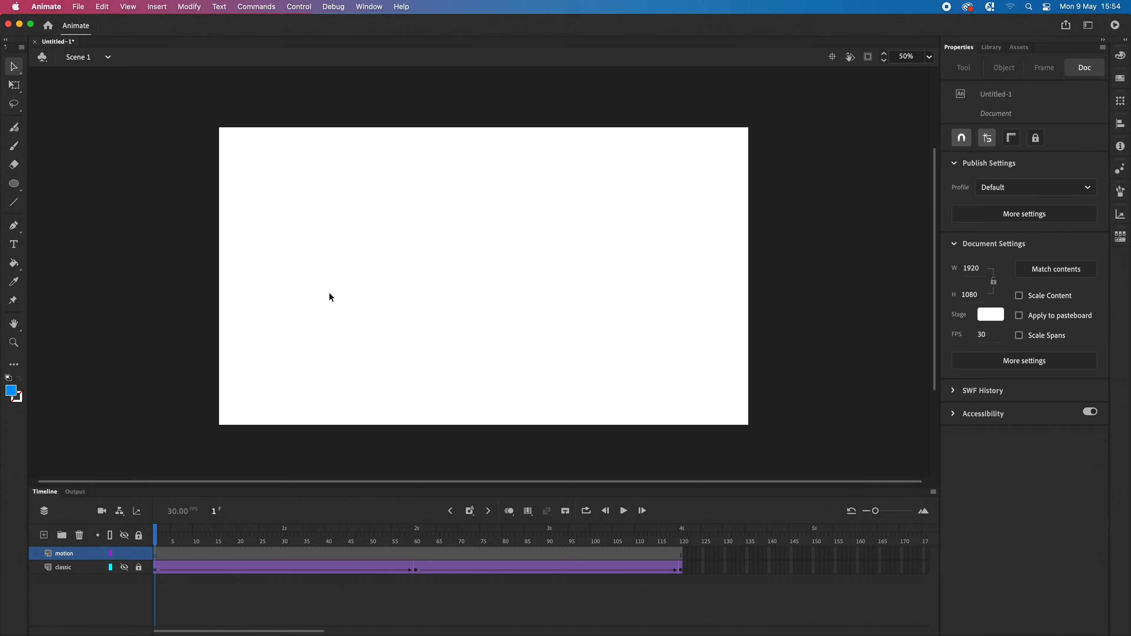
# Draw a blue circle about 196 px wide in the stage's upper-left corner and convert it to a graphic symbol named "blue"
pyautogui.press('o')
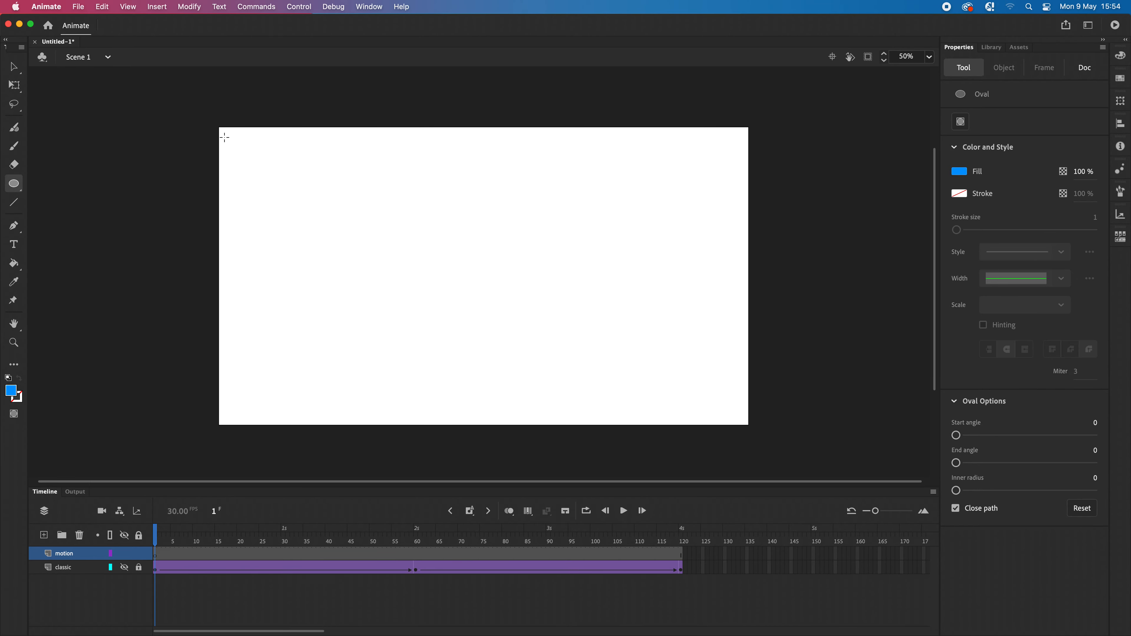
pyautogui.moveTo(224, 136); pyautogui.dragTo(269, 195)
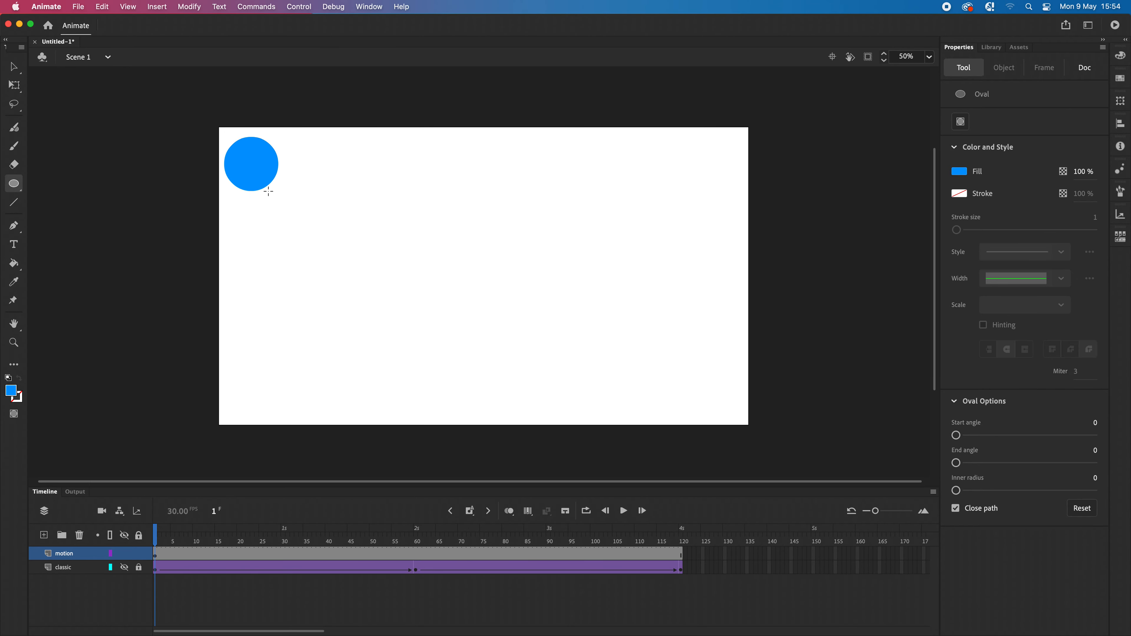
pyautogui.click(13, 66)
pyautogui.click(259, 181)
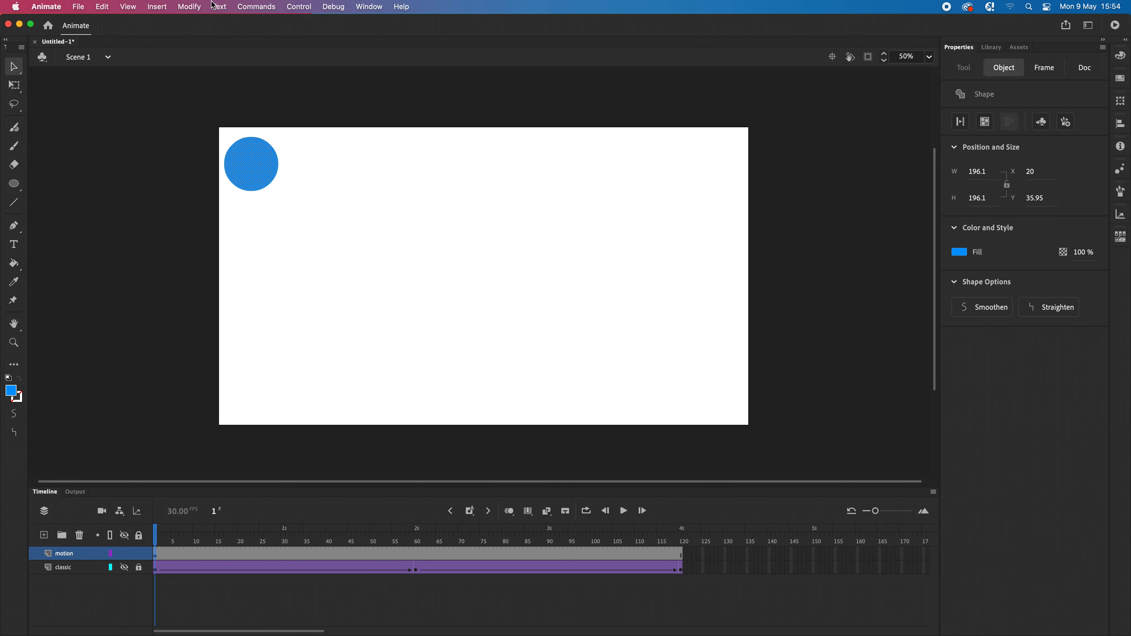
pyautogui.click(188, 9)
pyautogui.click(199, 41)
pyautogui.write('blue')
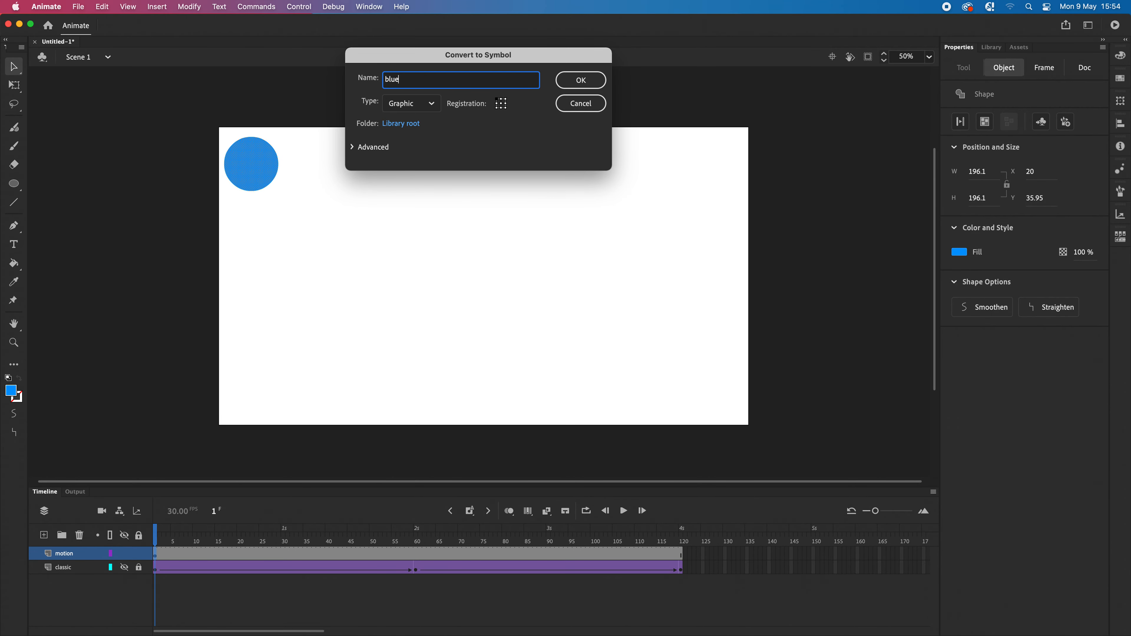
pyautogui.press('Return')
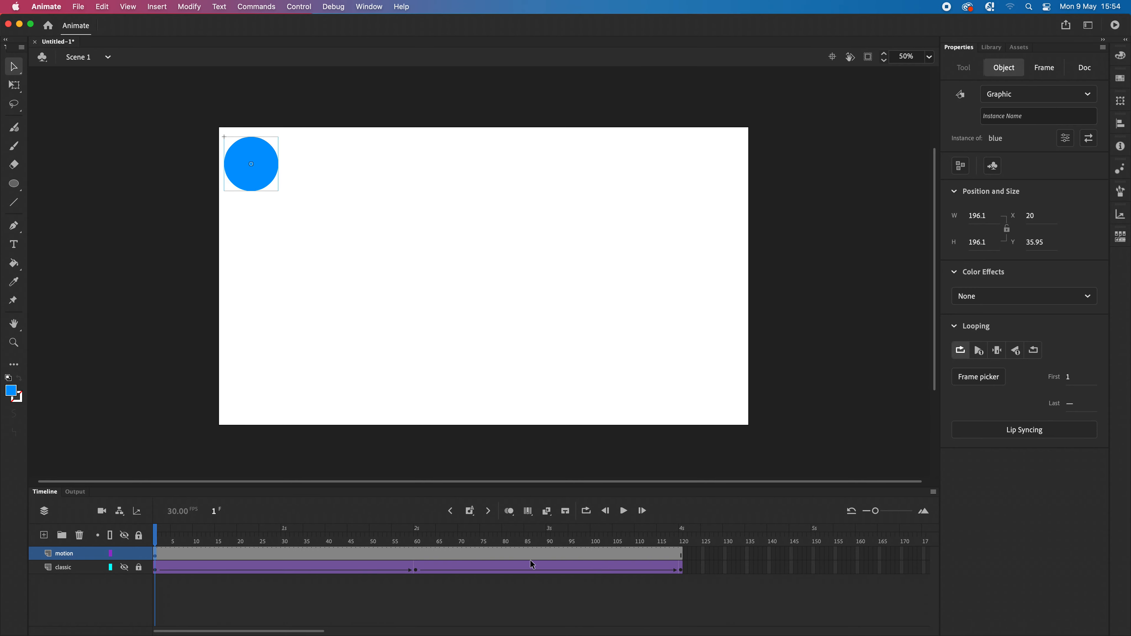
# Create a motion tween on the motion layer and return the playhead to frame 1
pyautogui.click(379, 556)
pyautogui.rightClick(380, 555)
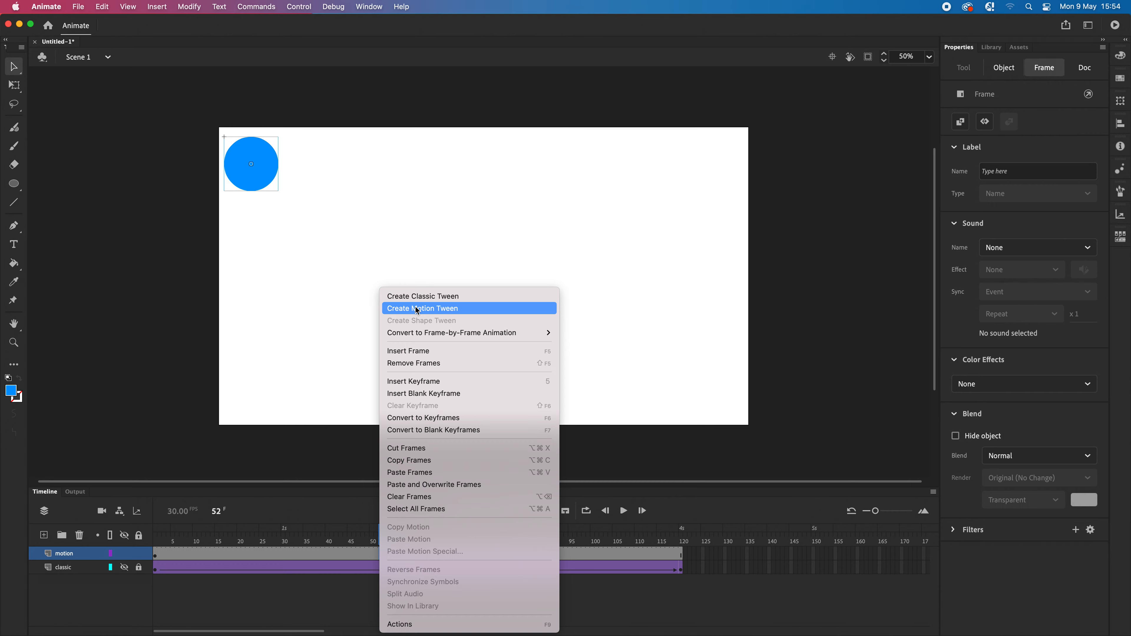
pyautogui.click(450, 314)
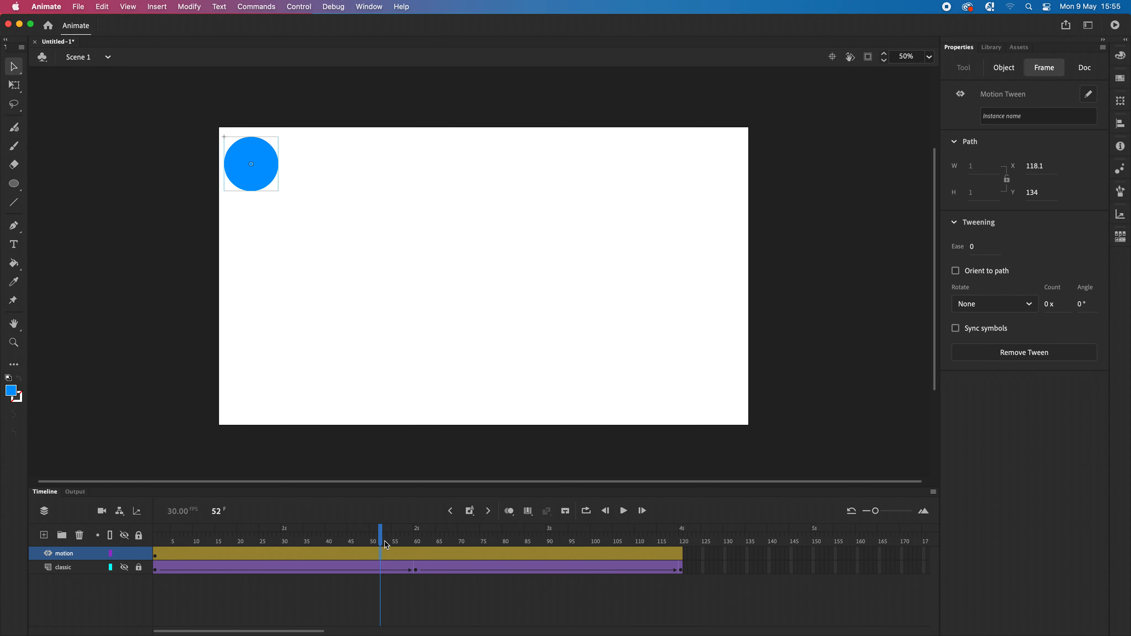
pyautogui.moveTo(380, 543); pyautogui.dragTo(126, 457)
pyautogui.click(129, 457)
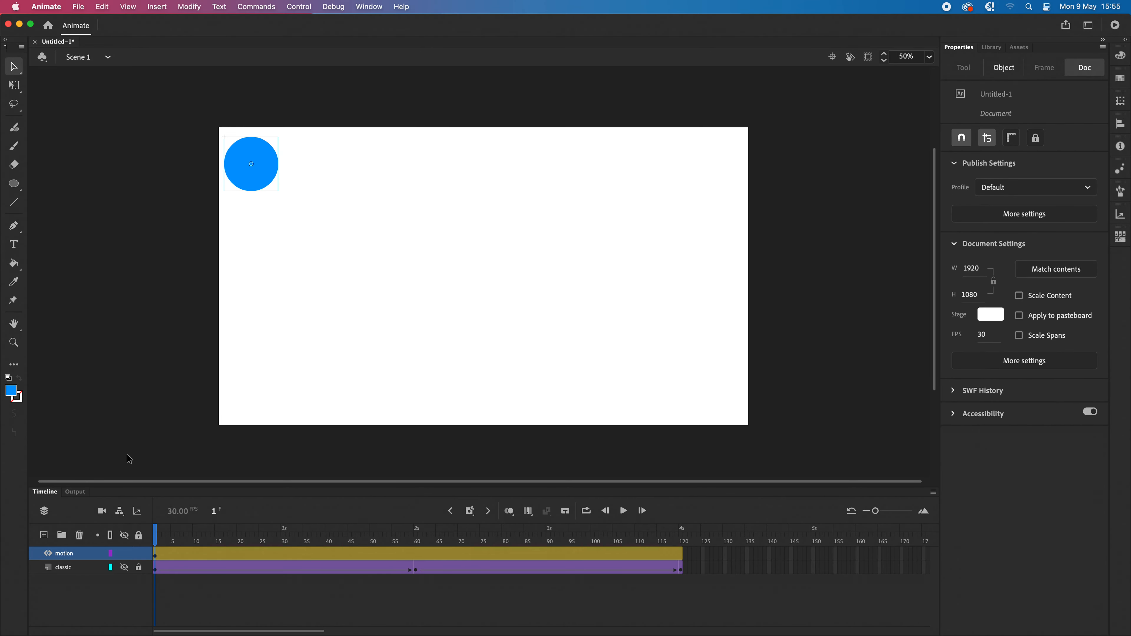
# Move the blue circle to about X 354, Y 884 at frame 30 and to about X 588, Y 60 at frame 60
pyautogui.moveTo(156, 538); pyautogui.dragTo(283, 538)
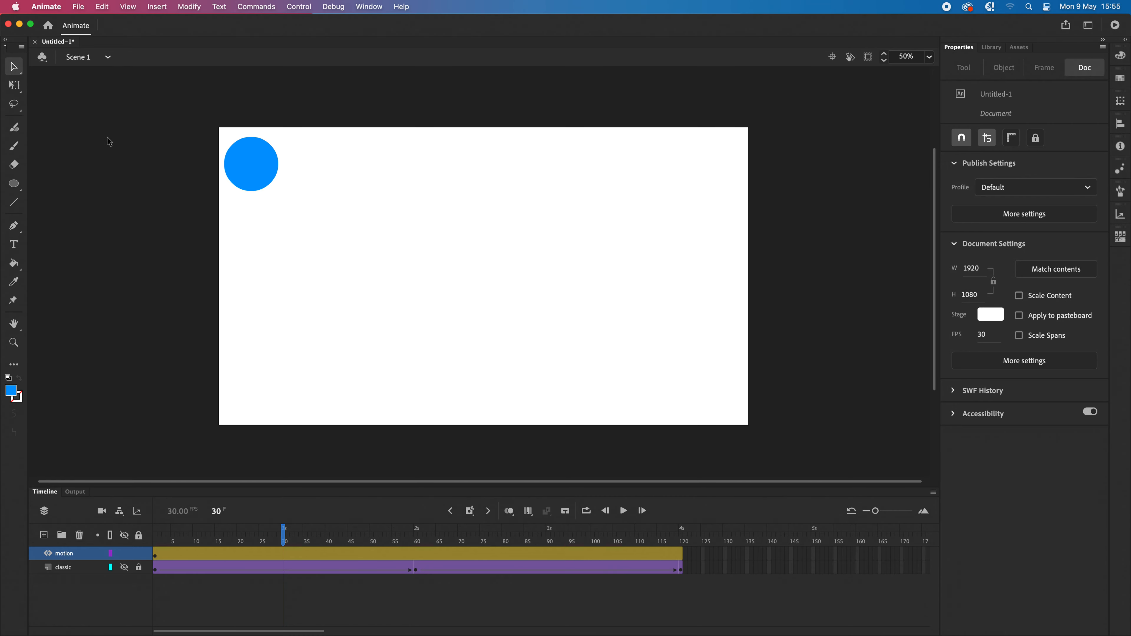
pyautogui.moveTo(245, 168); pyautogui.dragTo(337, 397)
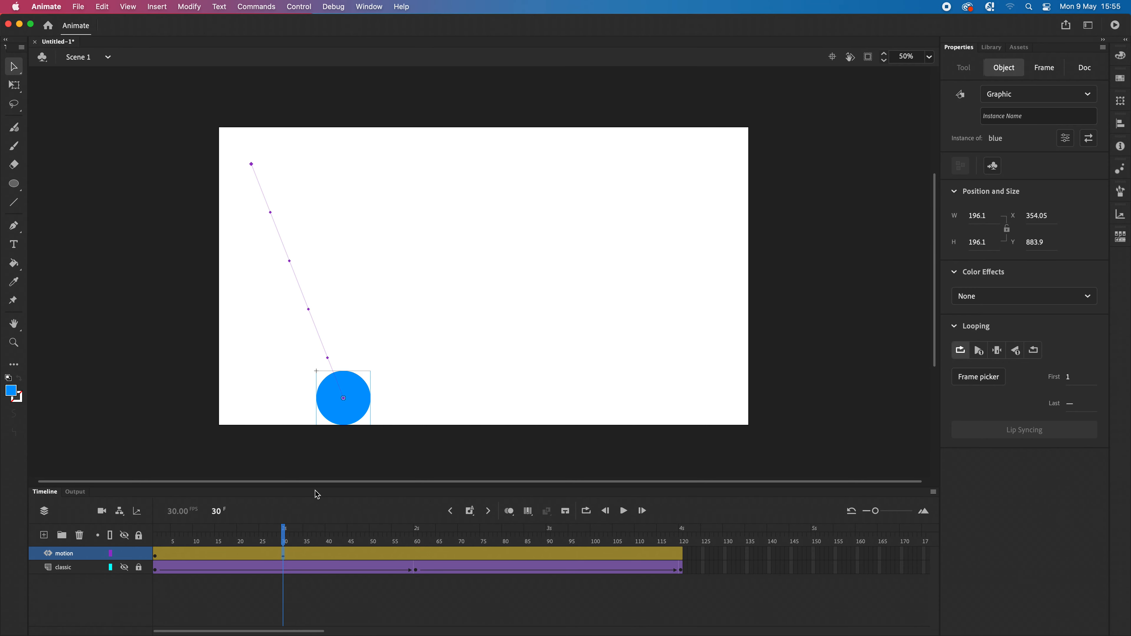
pyautogui.moveTo(285, 541); pyautogui.dragTo(416, 541)
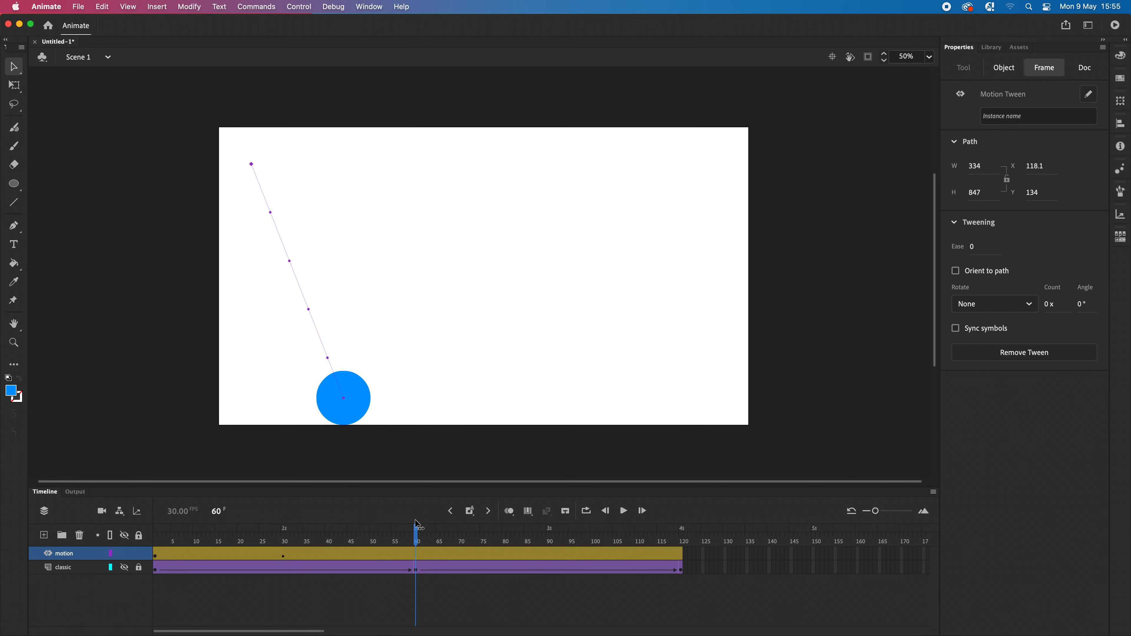
pyautogui.click(366, 459)
pyautogui.moveTo(356, 396); pyautogui.dragTo(422, 167)
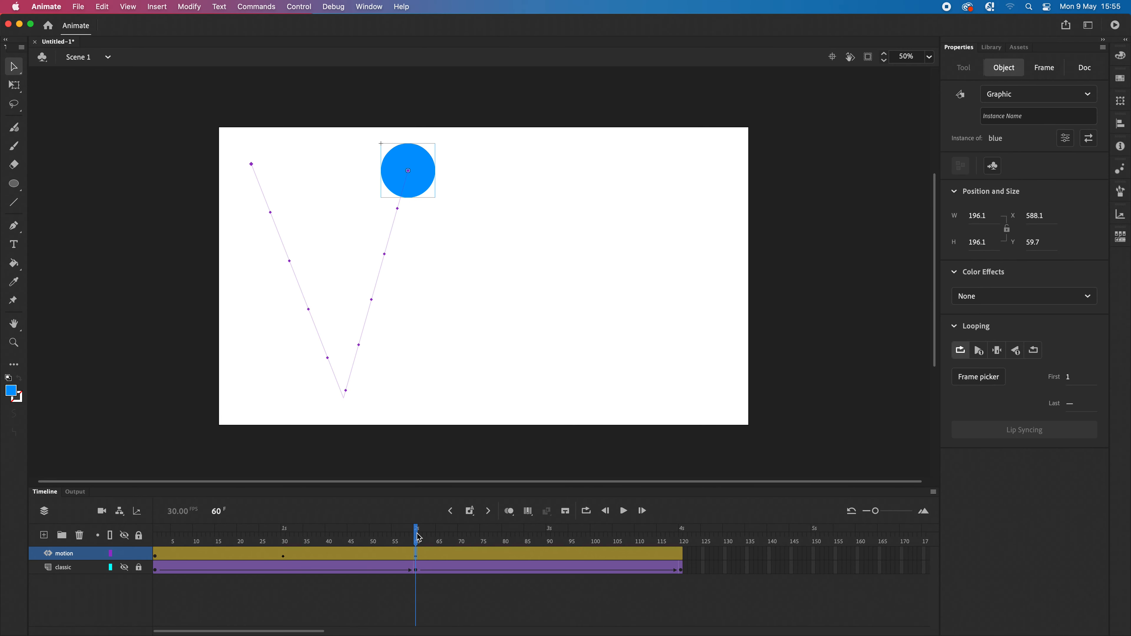
# Move the blue circle to about X 902, Y 884 at frame 79, and up and rightward to about mid-height at frame 100
pyautogui.moveTo(418, 538); pyautogui.dragTo(500, 539)
pyautogui.moveTo(418, 190); pyautogui.dragTo(502, 417)
pyautogui.moveTo(500, 539); pyautogui.dragTo(593, 532)
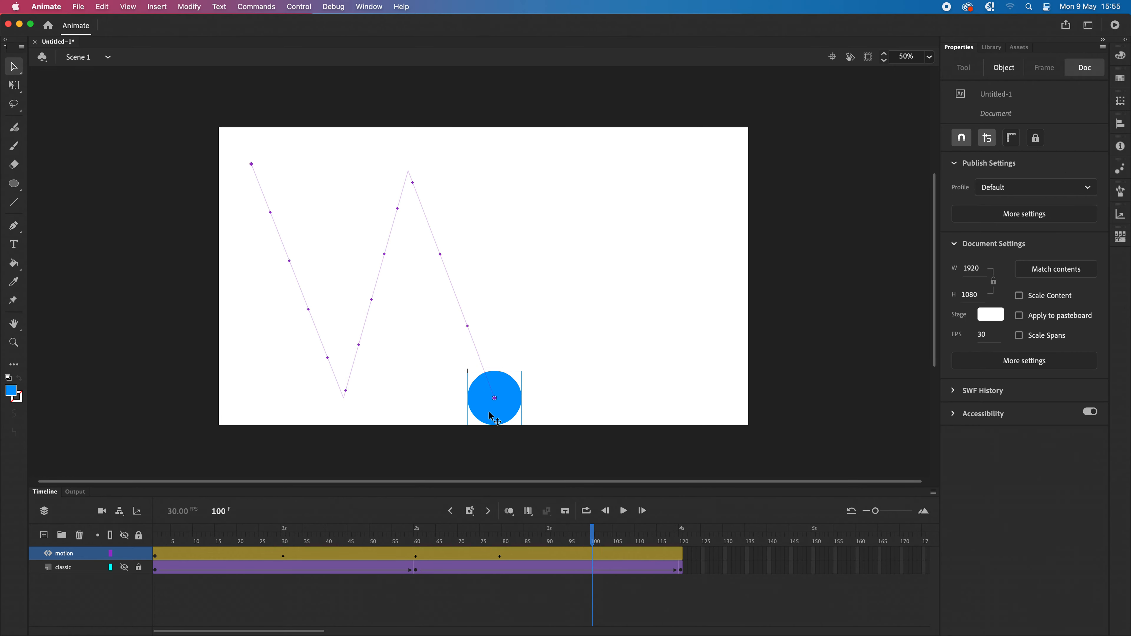
pyautogui.moveTo(515, 397); pyautogui.dragTo(563, 260)
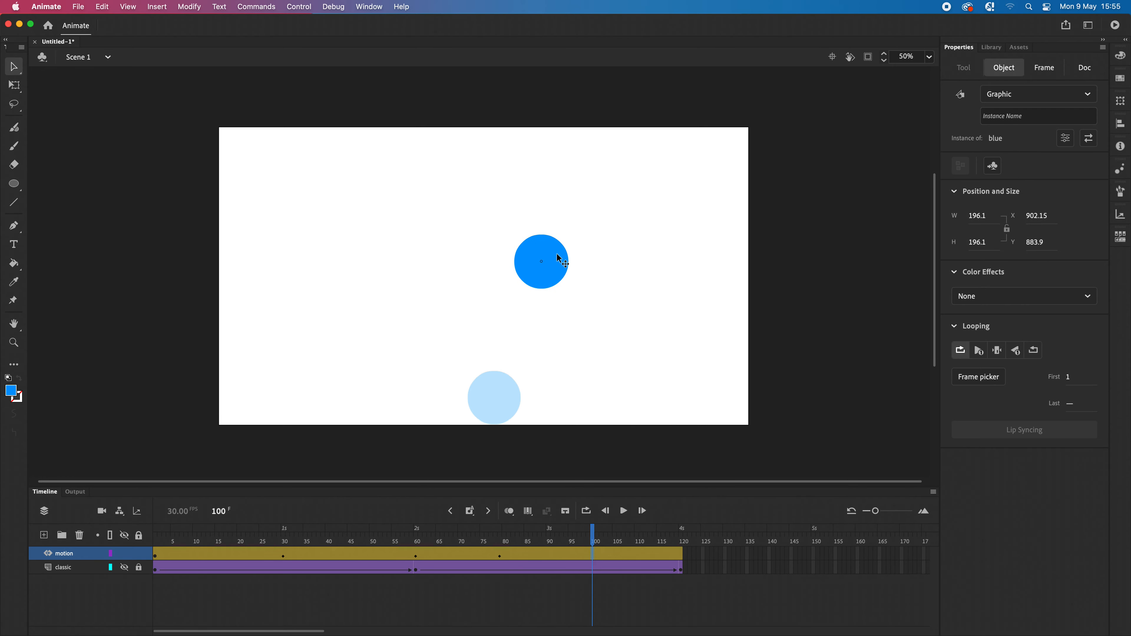
# Move the circle down near the stage's lower edge at frame 111 and to about X 1706, Y 864 at frame 120, and play the animation
pyautogui.moveTo(592, 540); pyautogui.dragTo(645, 550)
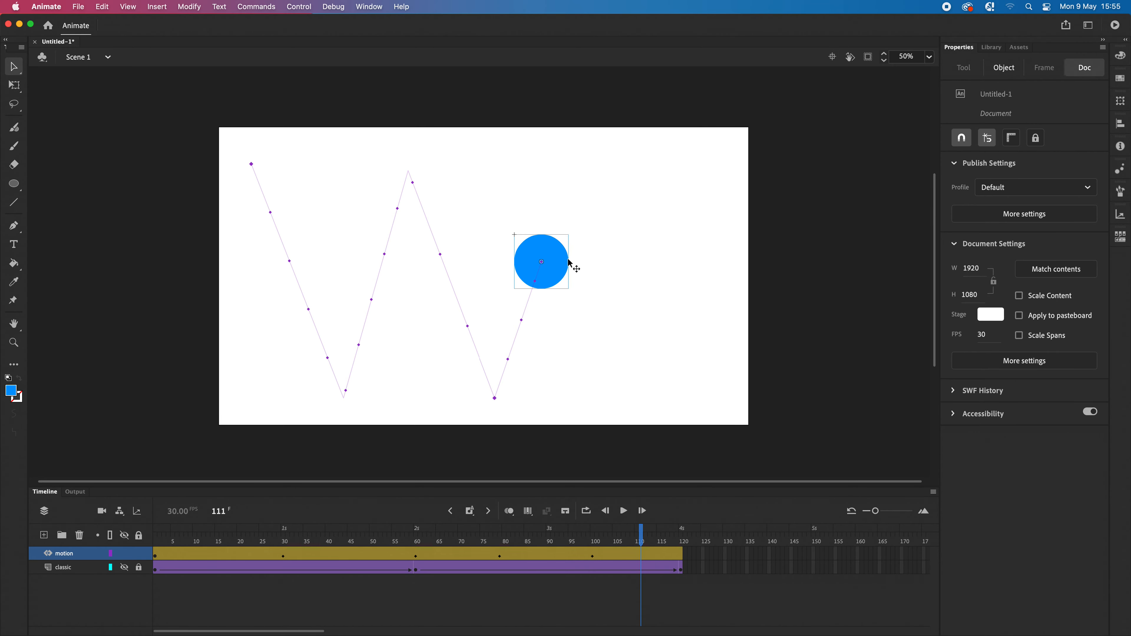
pyautogui.moveTo(569, 274); pyautogui.dragTo(653, 393)
pyautogui.moveTo(650, 538); pyautogui.dragTo(683, 541)
pyautogui.moveTo(647, 397); pyautogui.dragTo(734, 398)
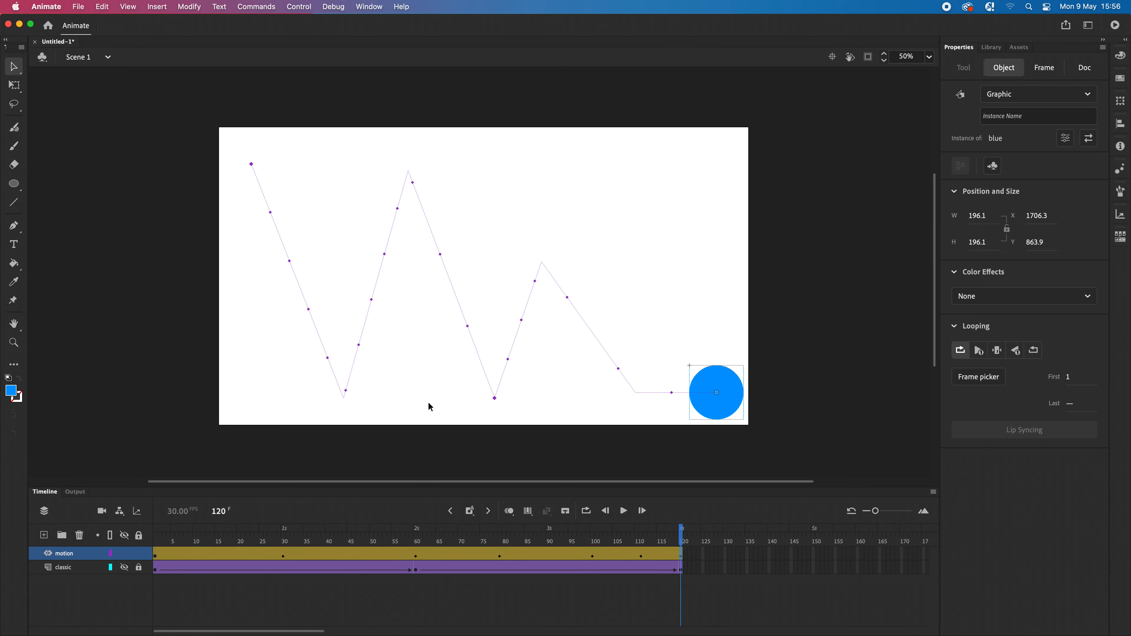
pyautogui.press('Return')
# Bend the motion path's straight diagonal segments into bouncing arcs, lower its two inner peaks, and preview the animation
pyautogui.moveTo(286, 246); pyautogui.dragTo(311, 224)
pyautogui.moveTo(380, 259)
pyautogui.mouseDown()
pyautogui.moveTo(354, 248)
pyautogui.moveTo(367, 252)
pyautogui.mouseUp()
pyautogui.moveTo(447, 280); pyautogui.dragTo(473, 272)
pyautogui.moveTo(408, 175); pyautogui.dragTo(422, 204)
pyautogui.moveTo(582, 316); pyautogui.dragTo(606, 315)
pyautogui.moveTo(541, 264); pyautogui.dragTo(567, 274)
pyautogui.moveTo(530, 337); pyautogui.dragTo(513, 329)
pyautogui.moveTo(564, 279); pyautogui.dragTo(564, 283)
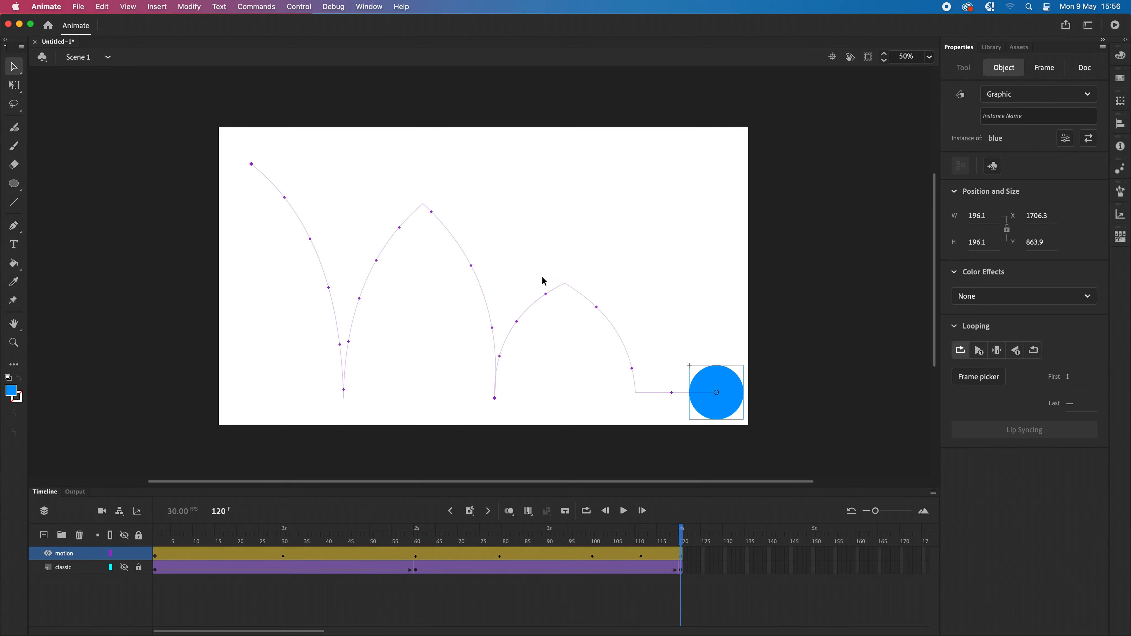
pyautogui.moveTo(423, 206); pyautogui.dragTo(418, 214)
pyautogui.press('Return')
# Lock and hide the motion layer, and add a layer above it named "shape"
pyautogui.click(139, 554)
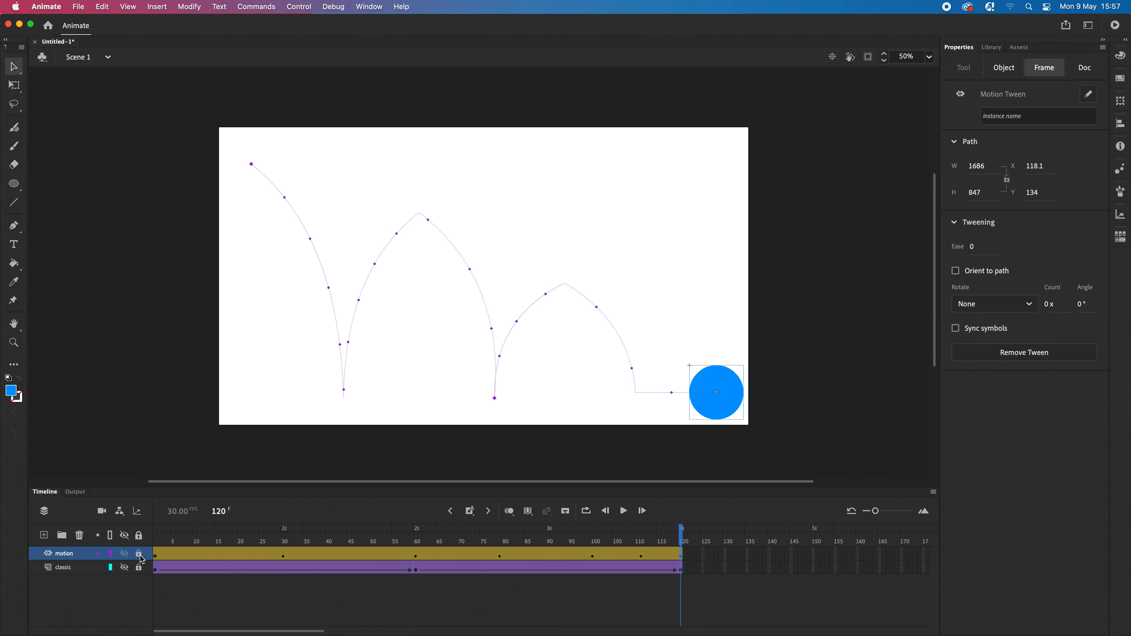
pyautogui.click(125, 553)
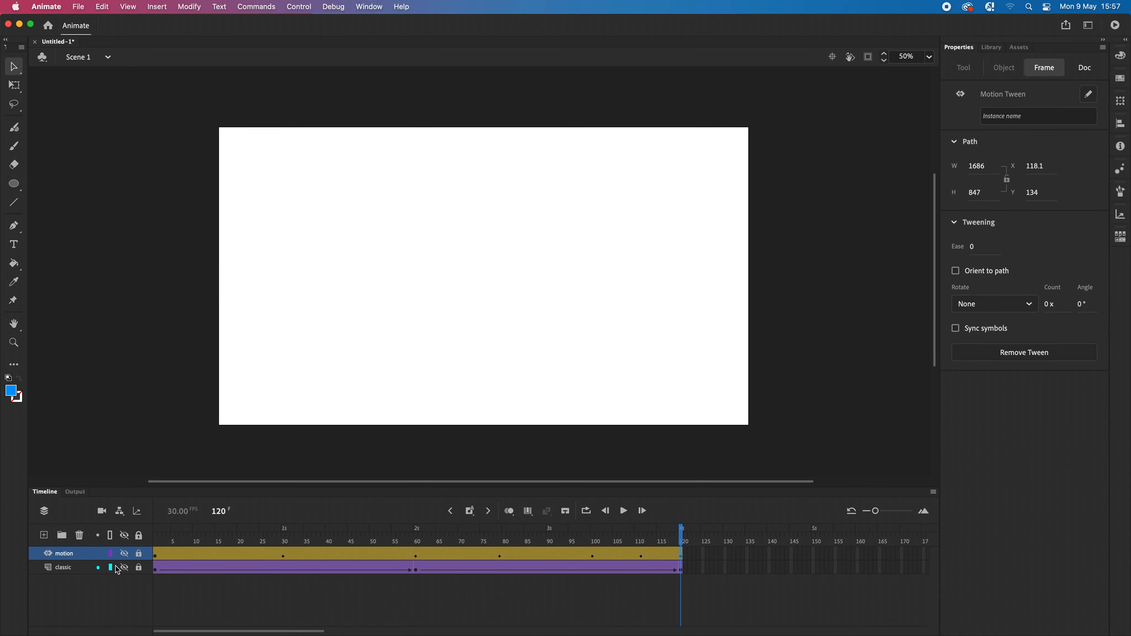
pyautogui.click(43, 535)
pyautogui.doubleClick(69, 556)
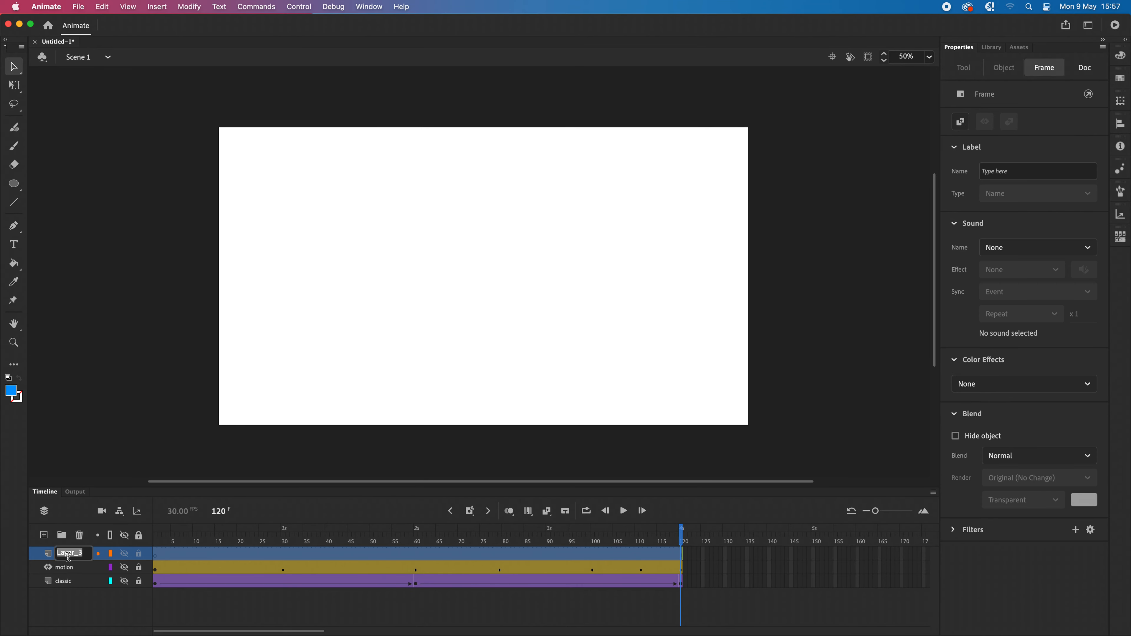
pyautogui.write('shape')
pyautogui.press('Return')
# Return the playhead to frame 1 and set the fill colour to green #00CC00
pyautogui.moveTo(682, 540); pyautogui.dragTo(43, 481)
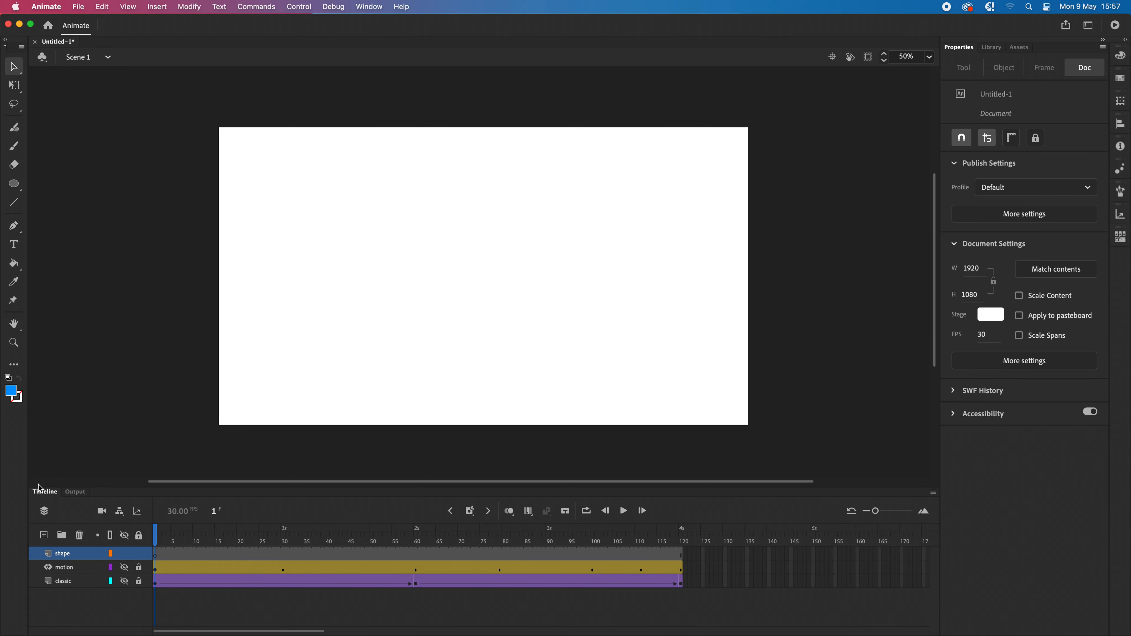
pyautogui.click(12, 392)
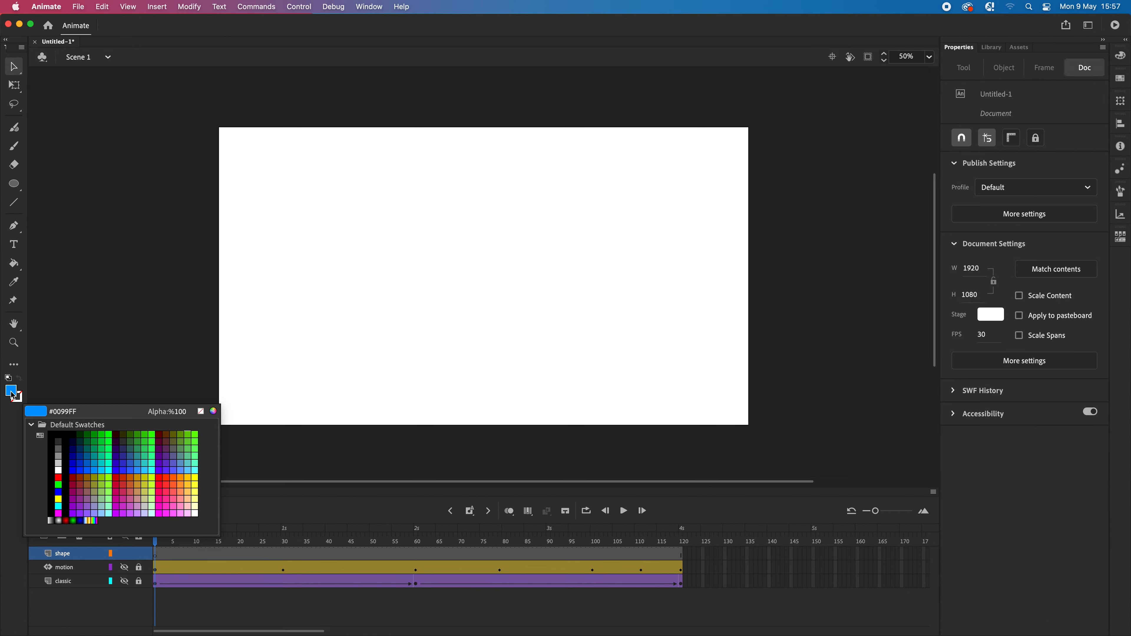
pyautogui.click(98, 435)
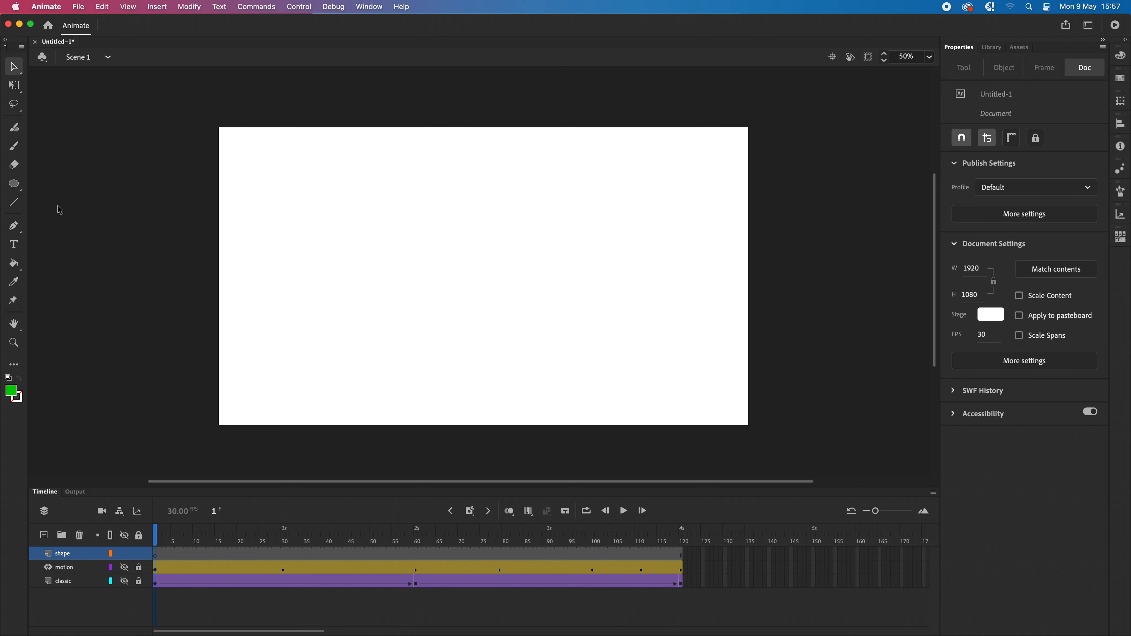
# Draw a green circle about 496 px wide on the shape layer and move it to the middle of the stage
pyautogui.click(14, 184)
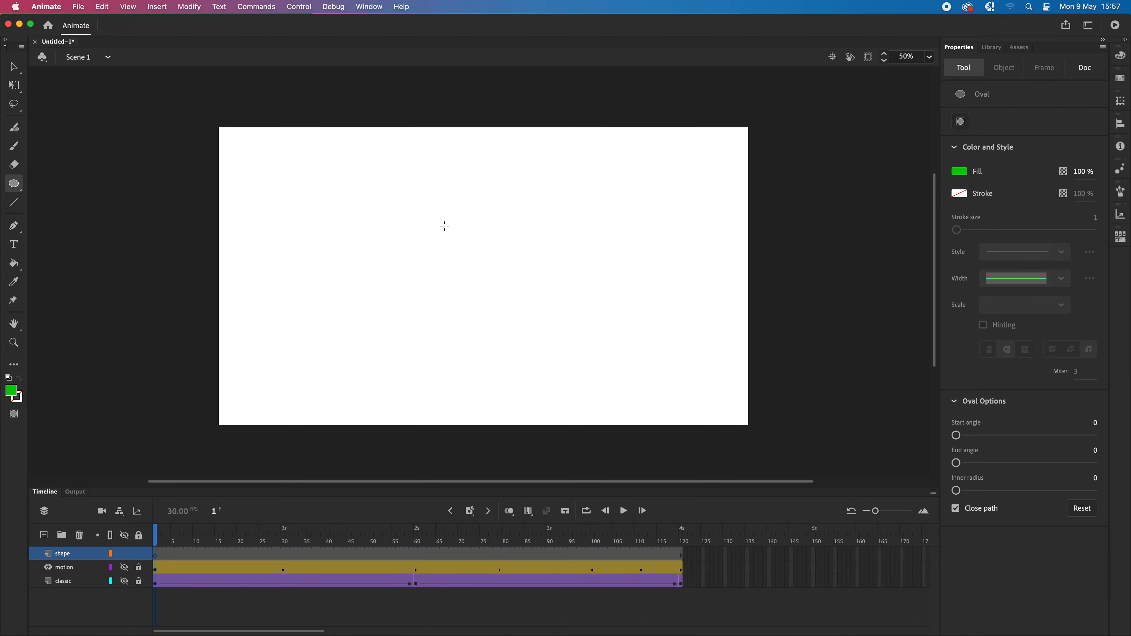
pyautogui.moveTo(435, 217); pyautogui.dragTo(537, 352)
pyautogui.press('v')
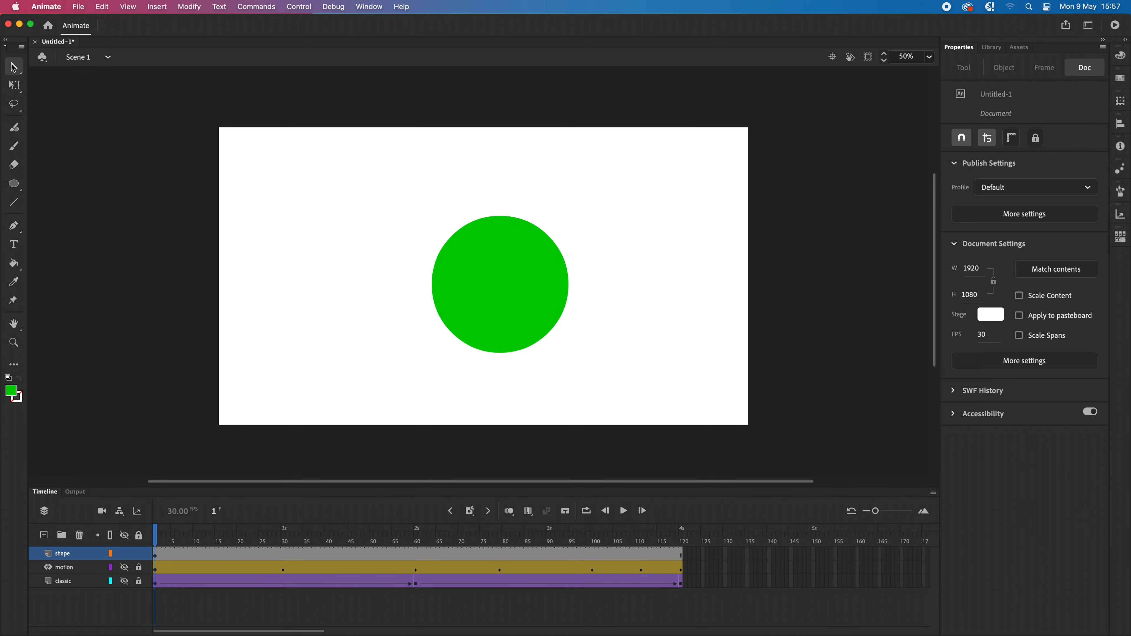
pyautogui.click(444, 288)
pyautogui.moveTo(488, 272)
pyautogui.mouseDown()
pyautogui.moveTo(467, 257)
pyautogui.moveTo(475, 265)
pyautogui.mouseUp()
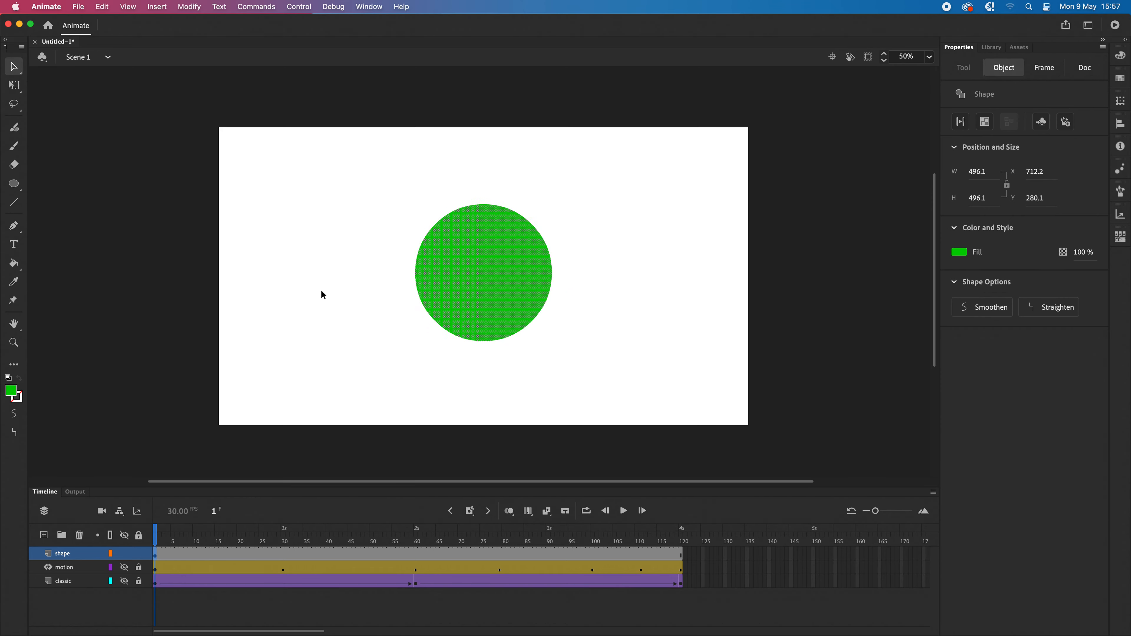
pyautogui.click(319, 294)
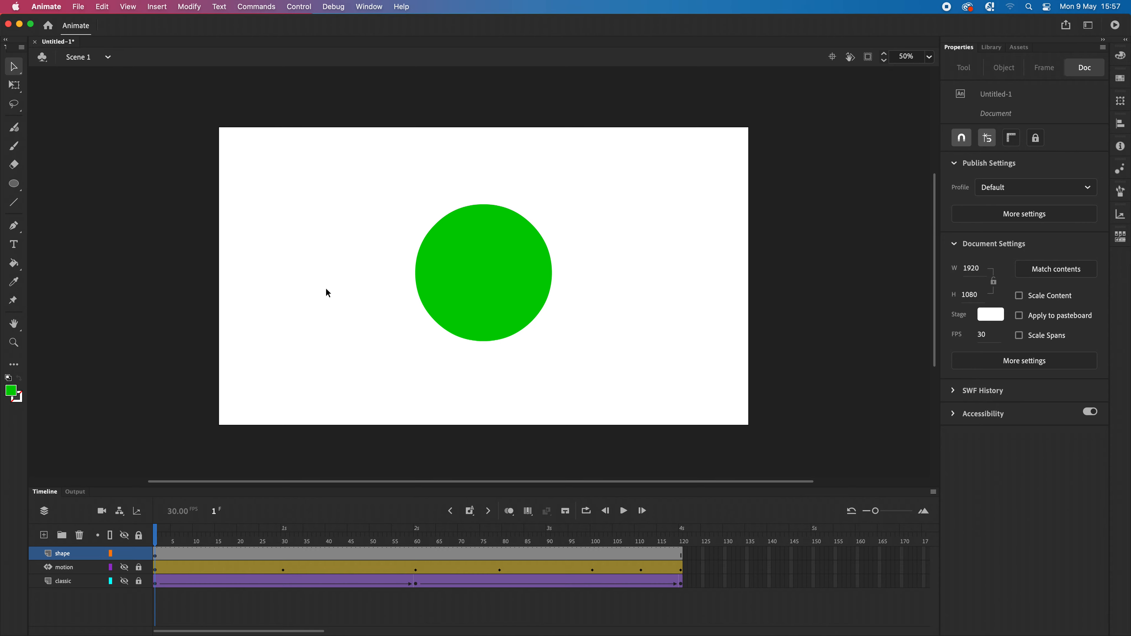
# Insert a keyframe at frame 60 of the shape layer and delete the green circle on that frame
pyautogui.moveTo(158, 536); pyautogui.dragTo(416, 537)
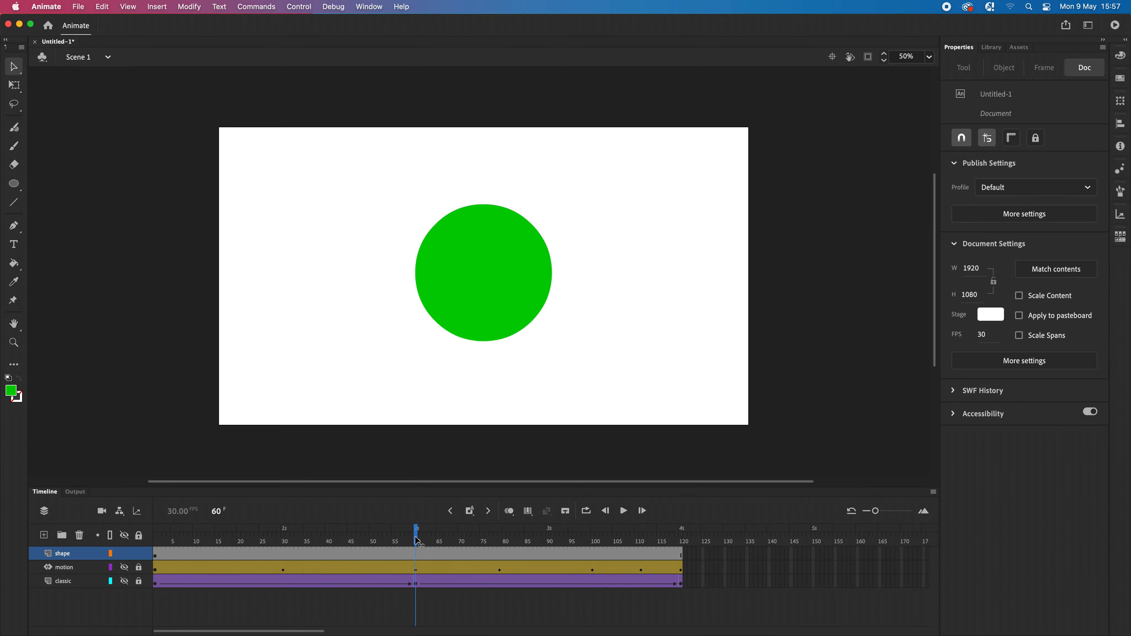
pyautogui.click(417, 557)
pyautogui.click(160, 5)
pyautogui.click(148, 201)
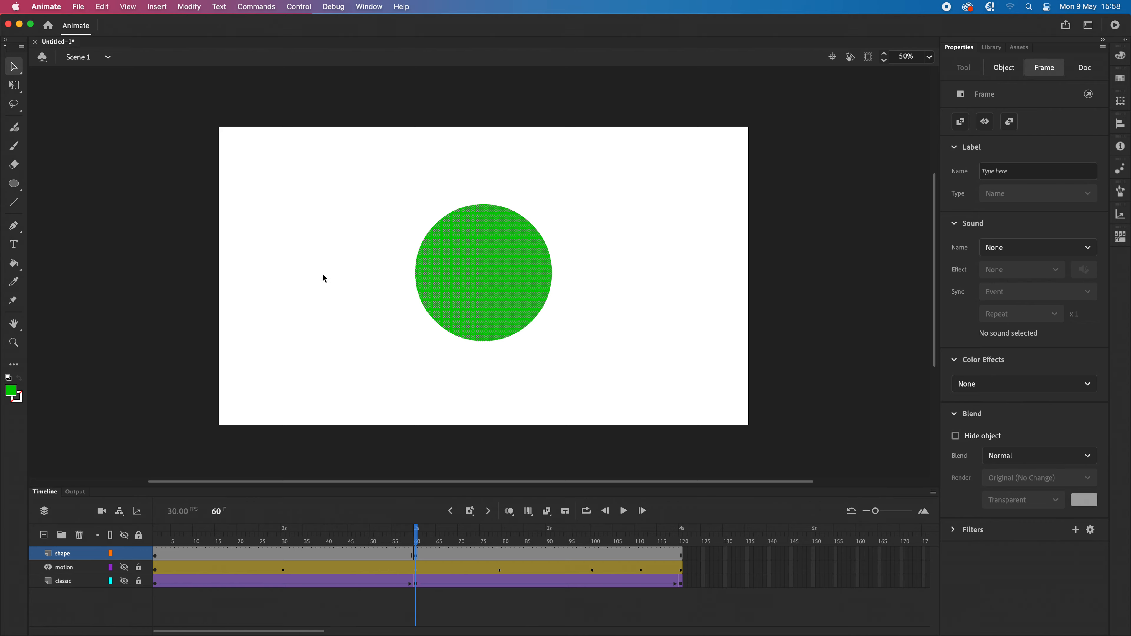
pyautogui.press('Delete')
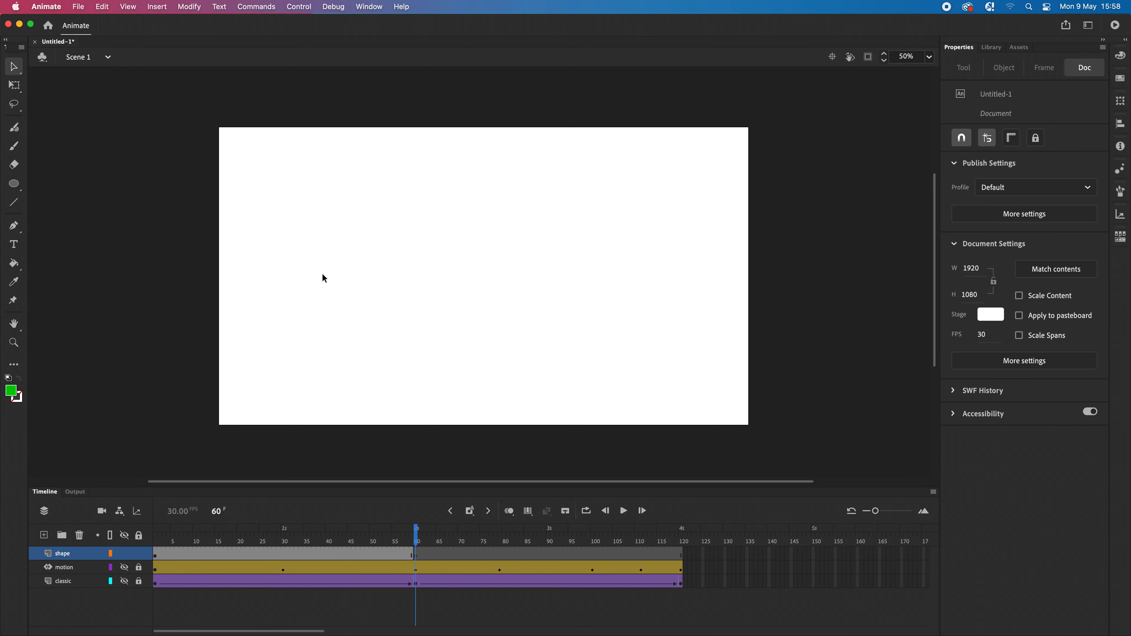
# Set the fill colour to bright red and draw a square in the middle of the stage at frame 60
pyautogui.click(15, 190)
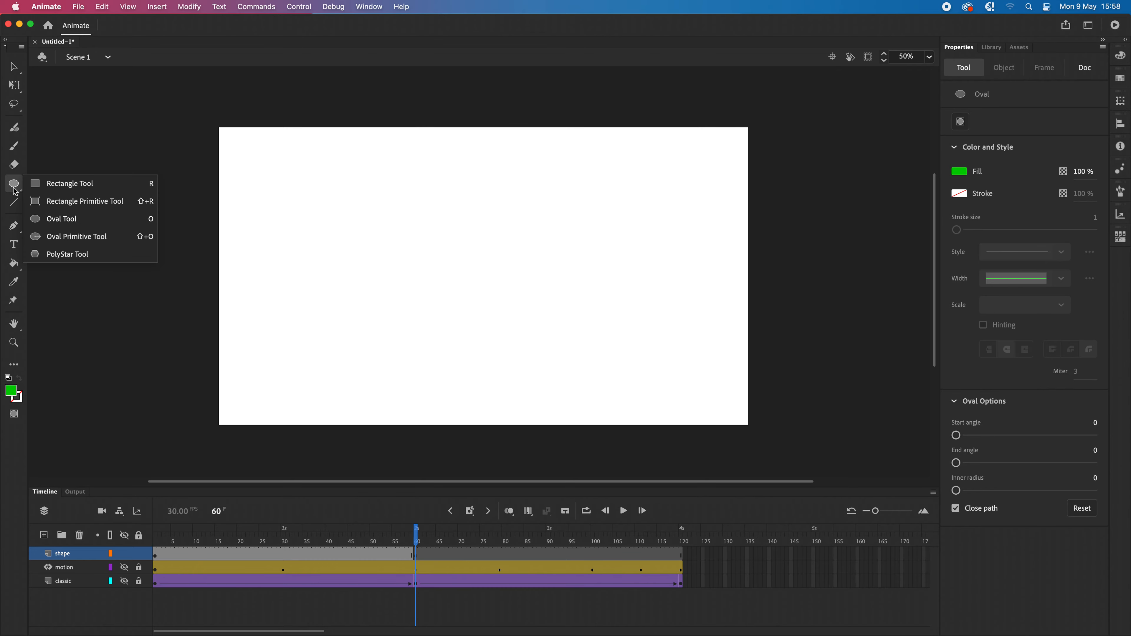
pyautogui.click(70, 186)
pyautogui.click(16, 394)
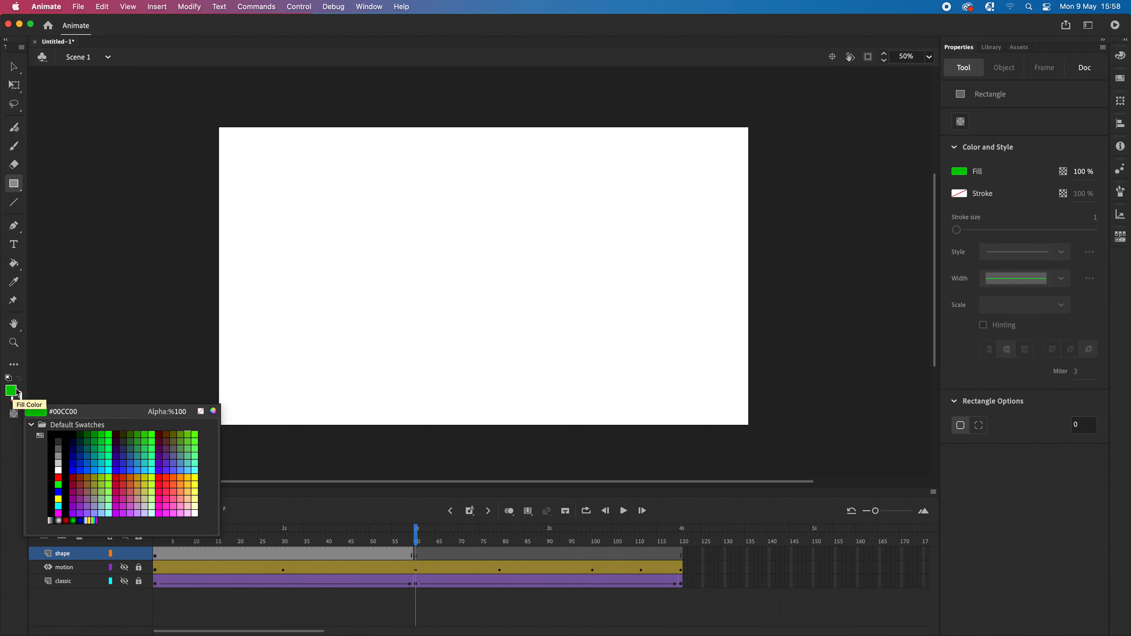
pyautogui.click(60, 475)
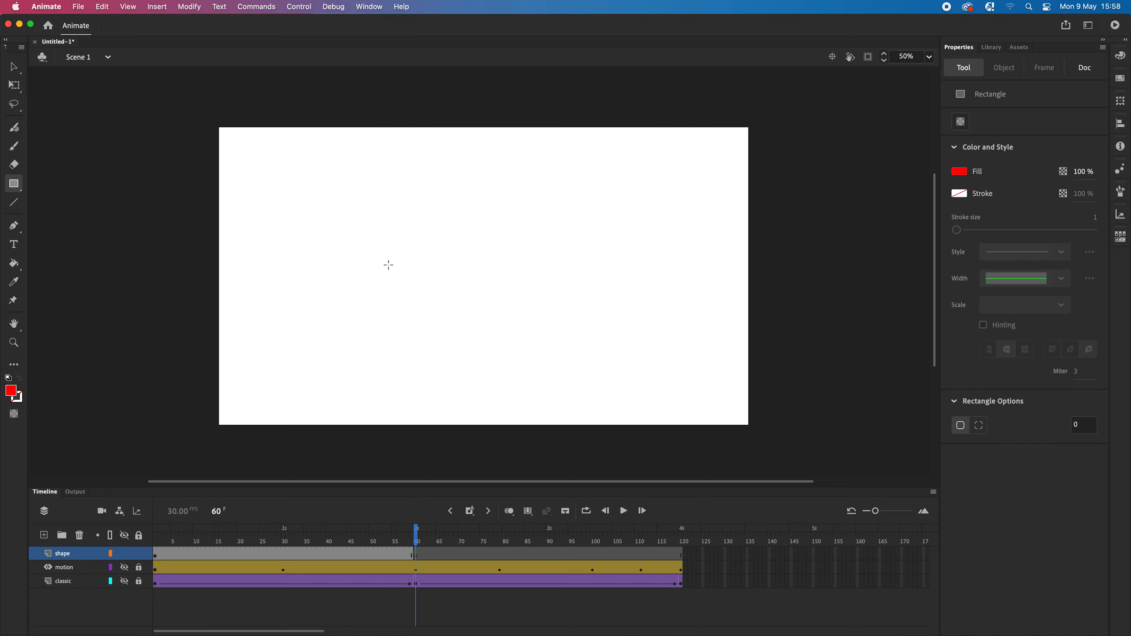
pyautogui.moveTo(421, 212); pyautogui.dragTo(555, 346)
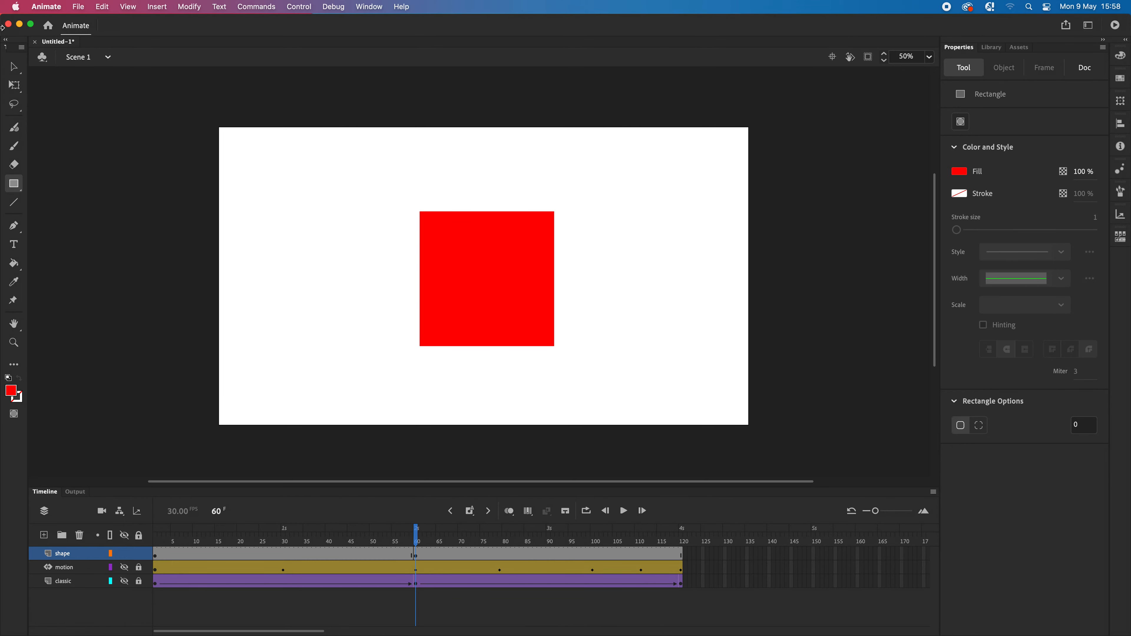
pyautogui.click(18, 68)
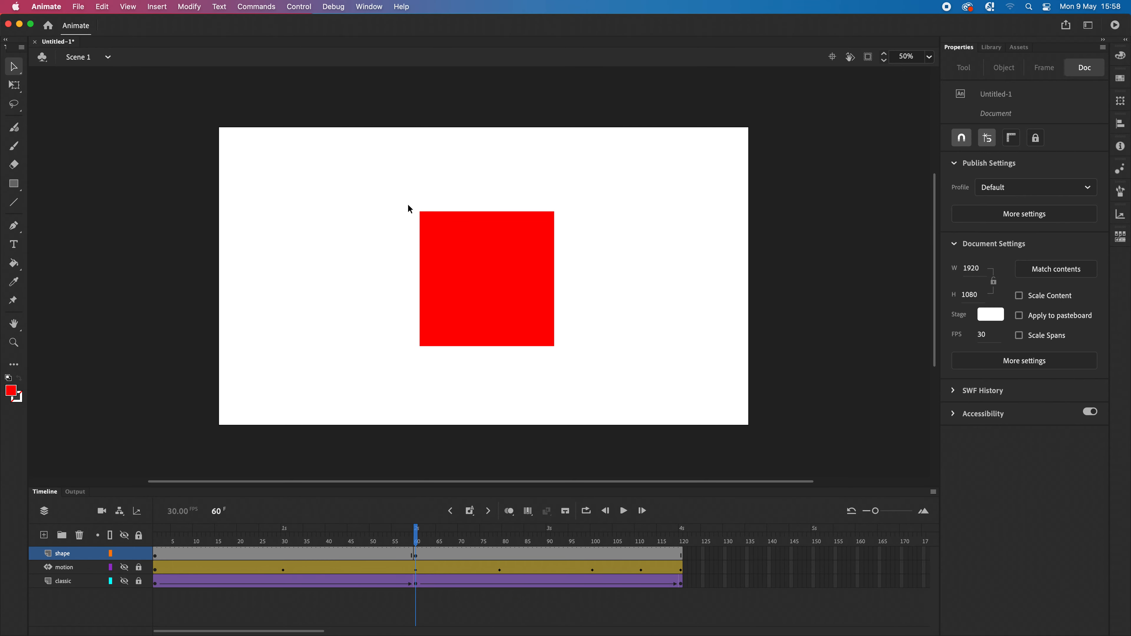
# Nudge the red square slightly downwards at frame 60 of the shape layer and deselect it
pyautogui.click(476, 273)
pyautogui.moveTo(476, 269); pyautogui.dragTo(479, 274)
pyautogui.click(300, 235)
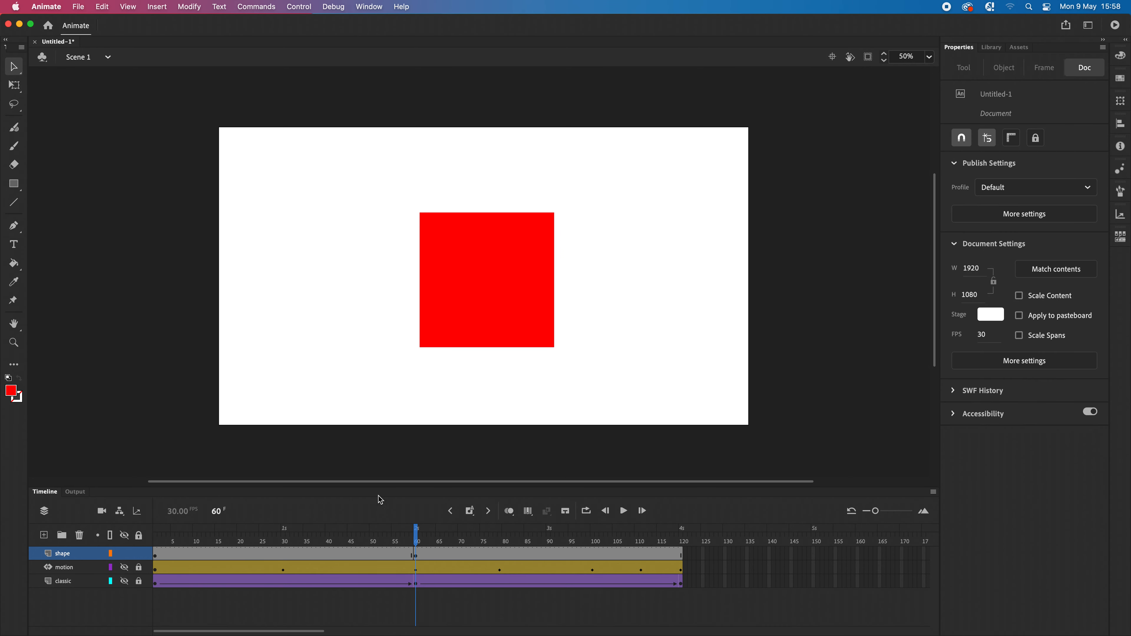
pyautogui.moveTo(419, 533); pyautogui.dragTo(419, 506)
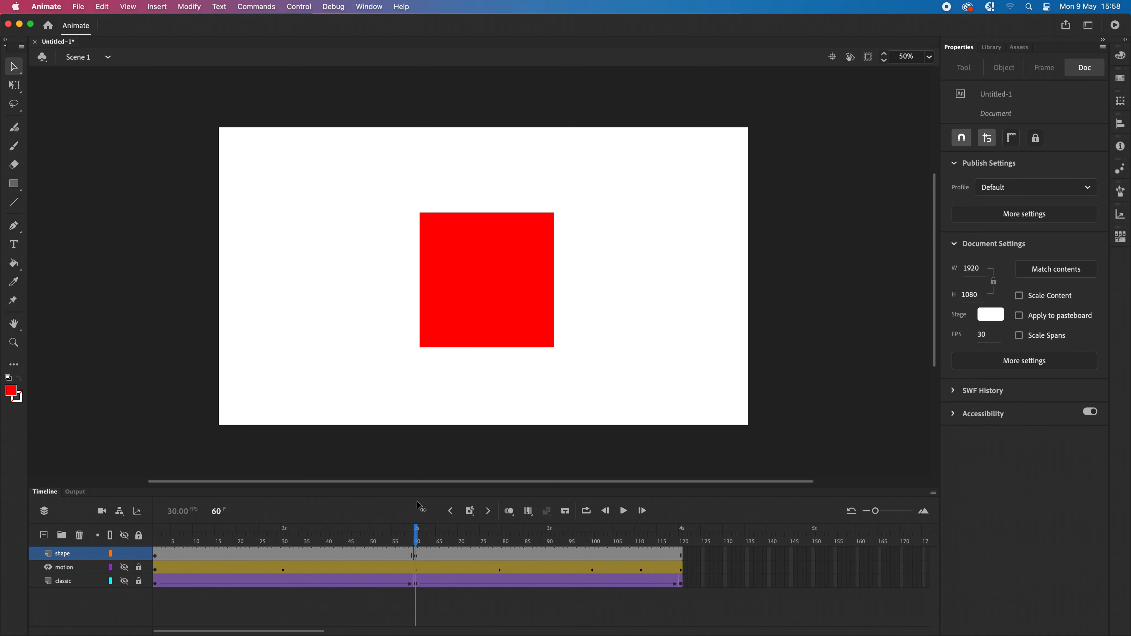
# Copy the green circle's frame 1 on the shape layer and paste it at frame 120
pyautogui.click(155, 557)
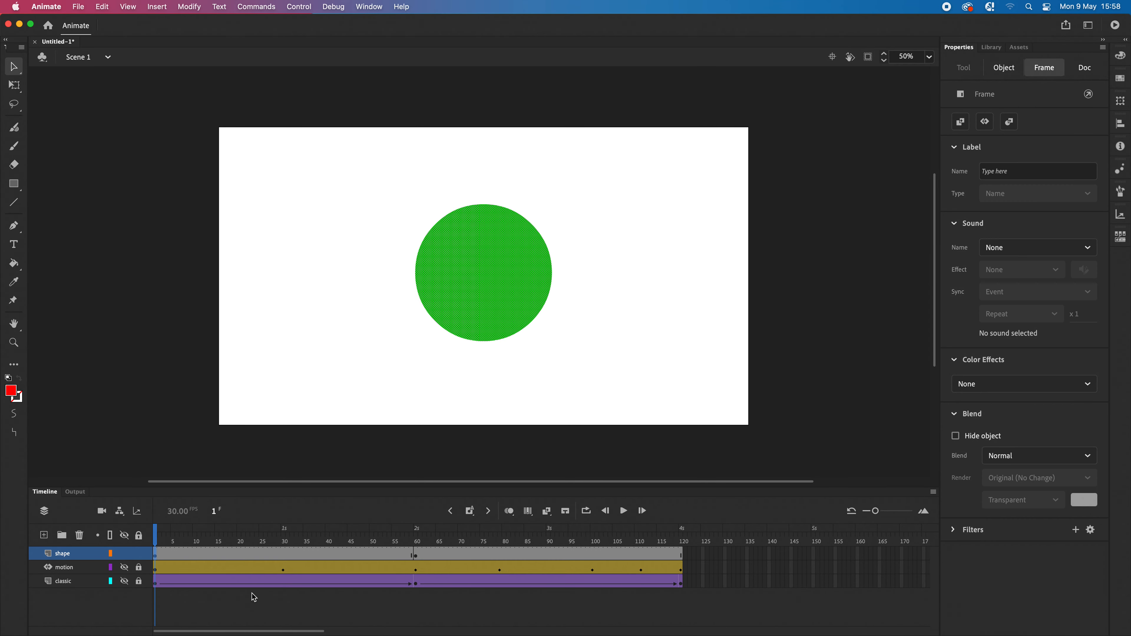
pyautogui.rightClick(155, 555)
pyautogui.click(164, 465)
pyautogui.click(681, 557)
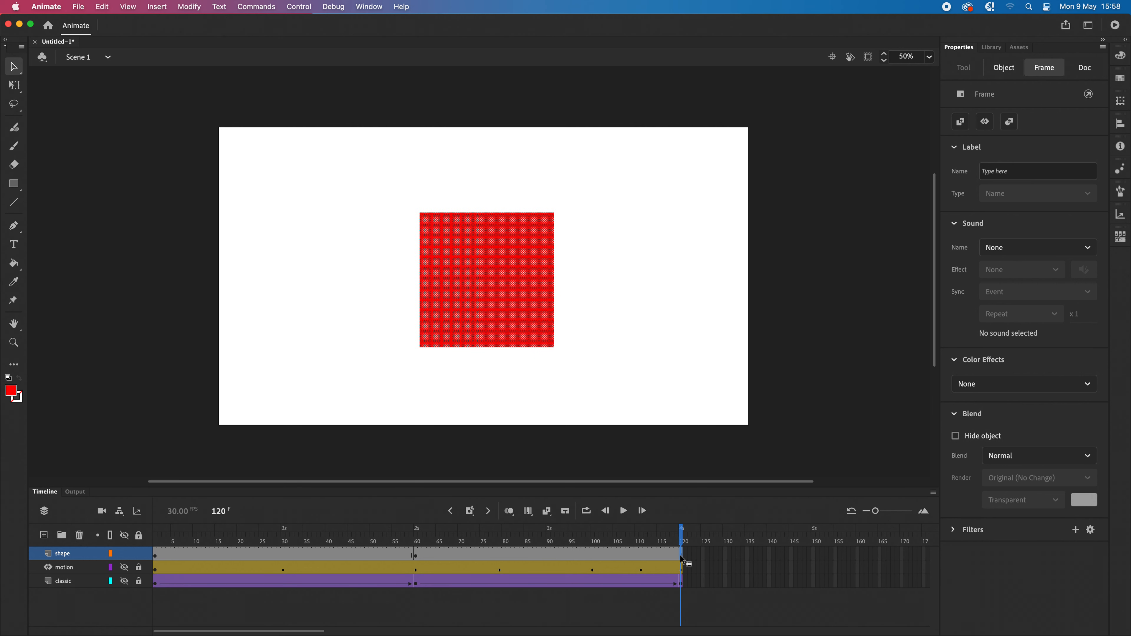
pyautogui.rightClick(681, 558)
pyautogui.click(710, 473)
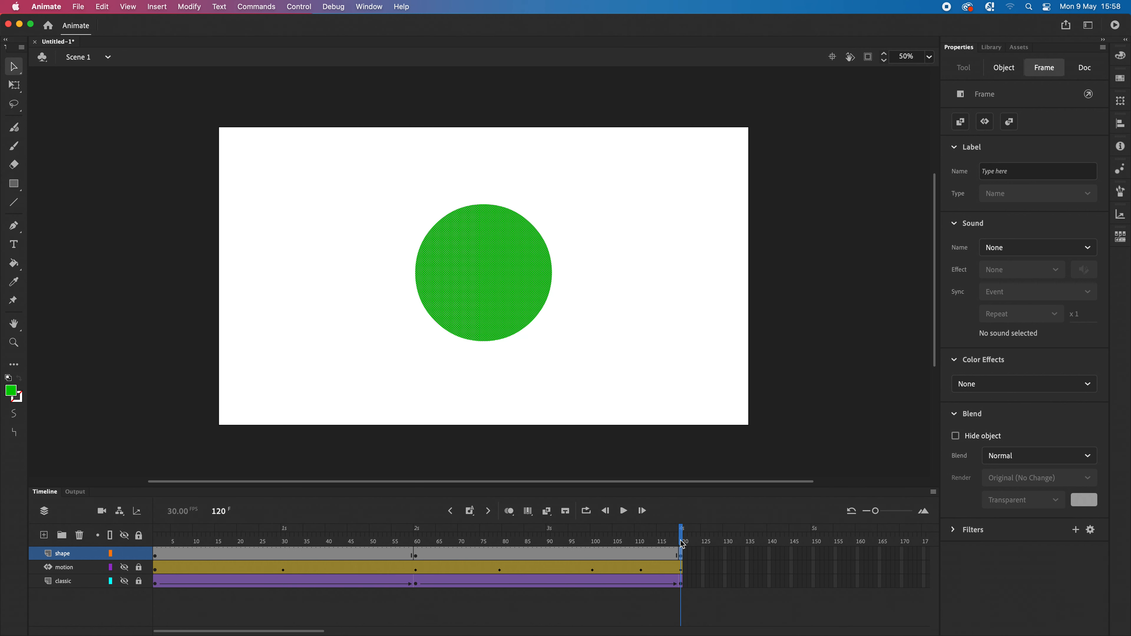
pyautogui.moveTo(682, 544)
pyautogui.mouseDown()
pyautogui.moveTo(337, 537)
pyautogui.moveTo(107, 492)
pyautogui.moveTo(417, 522)
pyautogui.moveTo(682, 526)
pyautogui.mouseUp()
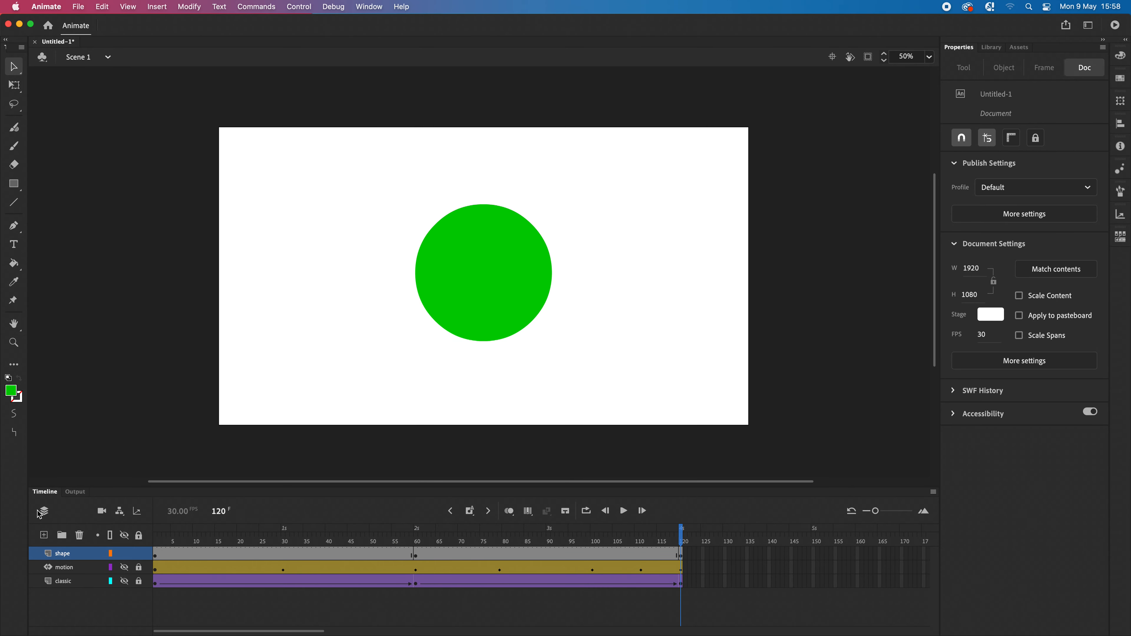
# Create shape tweens on the shape layer between frames 1 and 60 and between frames 60 and 120
pyautogui.click(274, 557)
pyautogui.rightClick(274, 558)
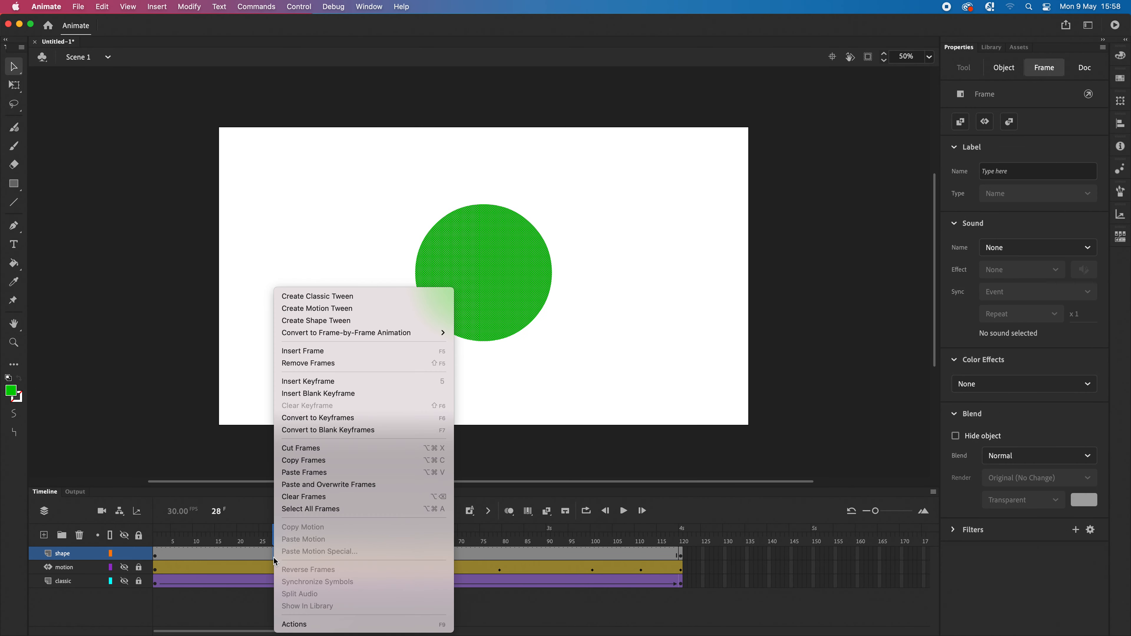
pyautogui.click(304, 322)
pyautogui.click(550, 556)
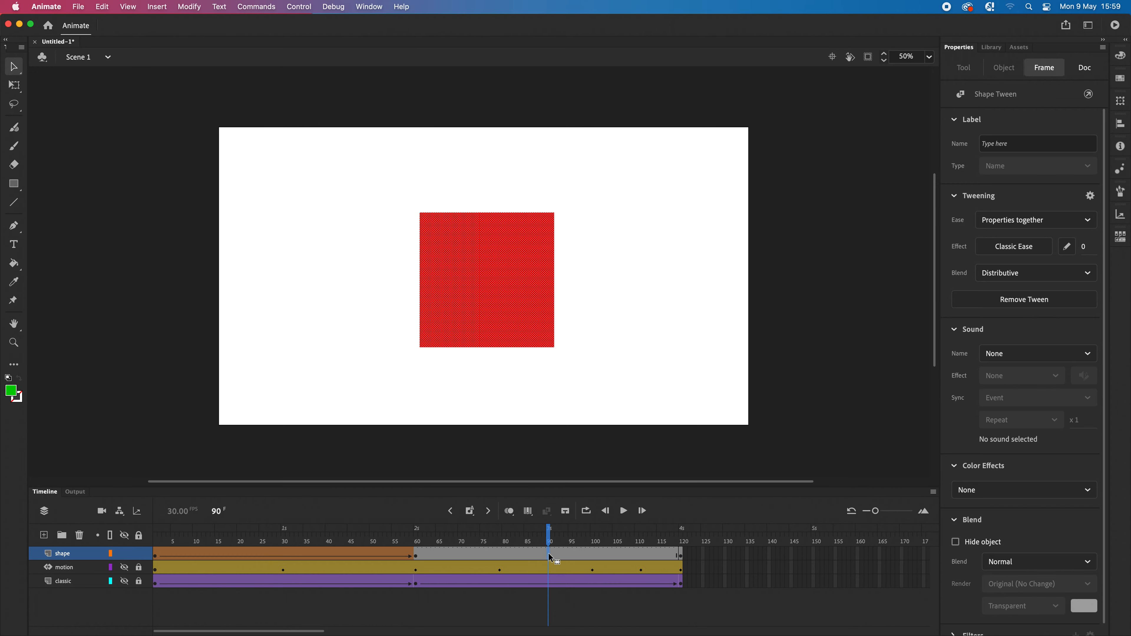
pyautogui.rightClick(551, 557)
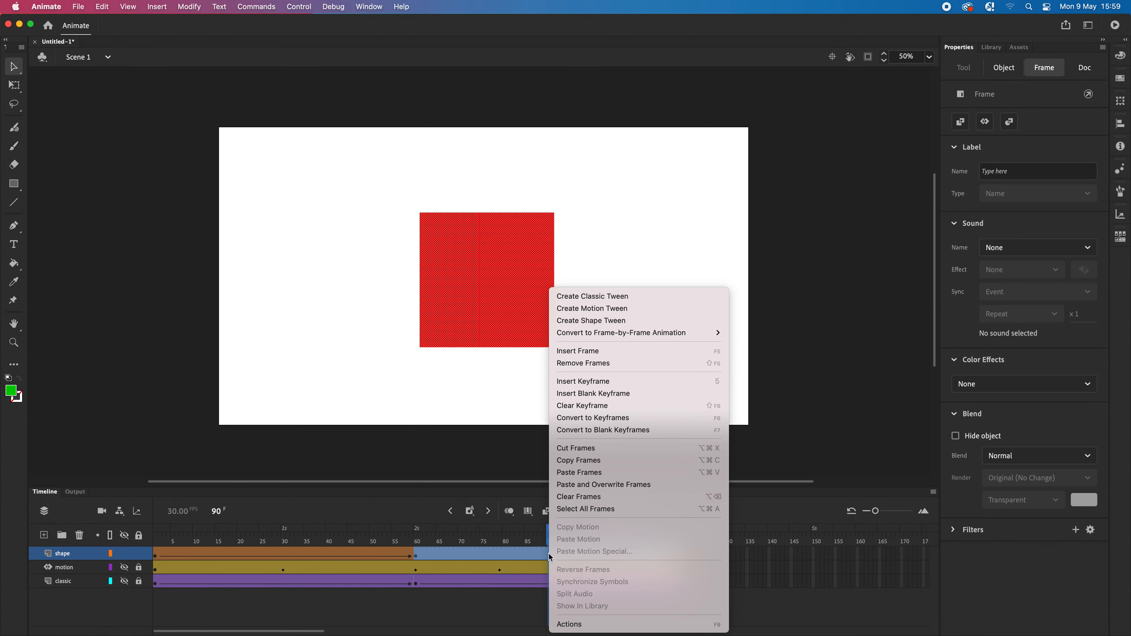
pyautogui.click(571, 321)
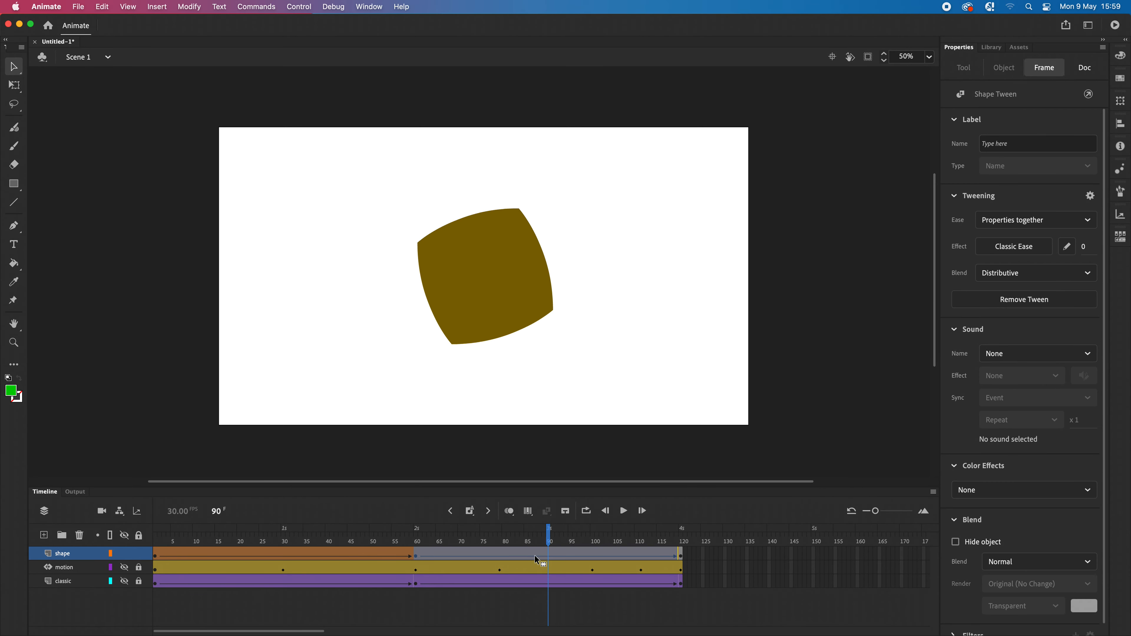
# Play the shape tween on the timeline, test the whole movie and close the preview
pyautogui.press('Return')
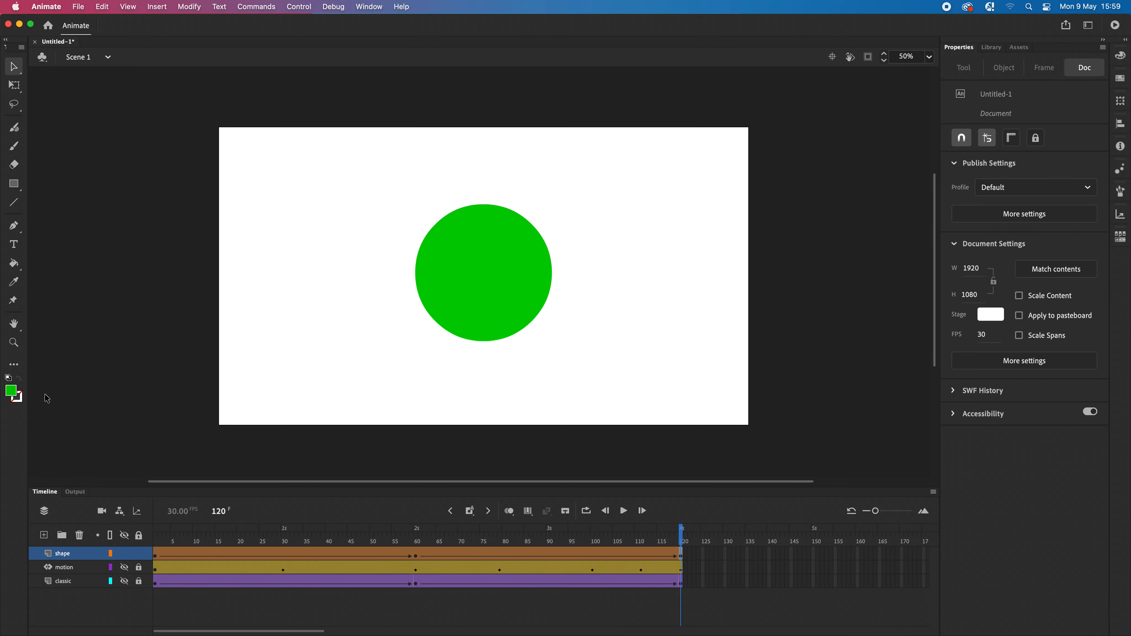
pyautogui.press('super+Return')
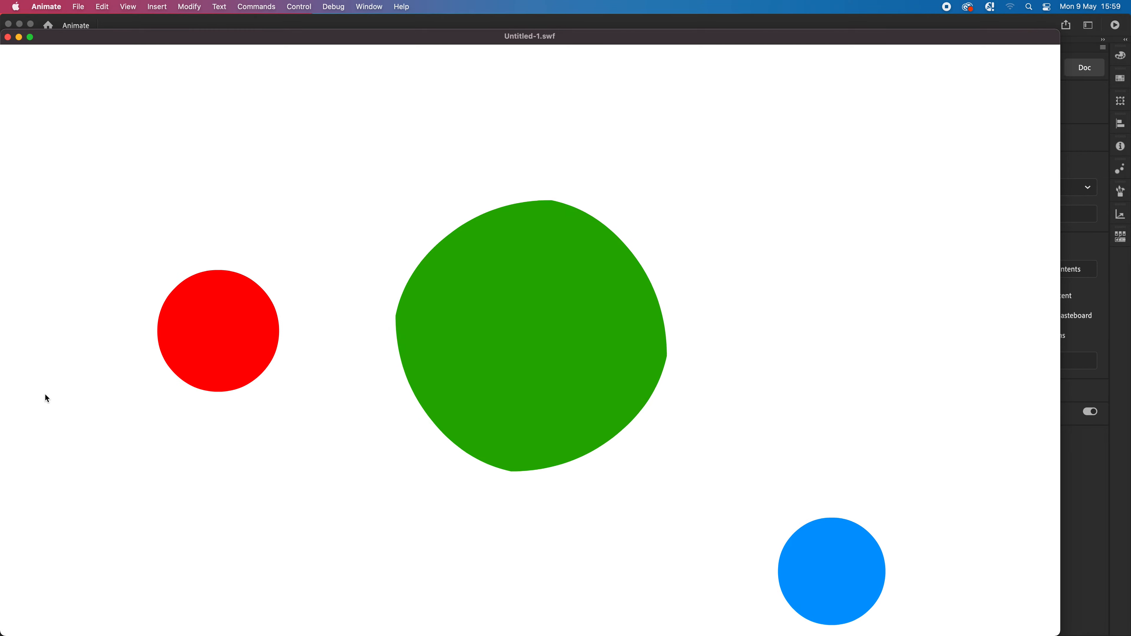
pyautogui.click(8, 37)
# Move the shape layer beneath the motion and classic layers, test the movie and close the preview
pyautogui.moveTo(88, 556); pyautogui.dragTo(85, 588)
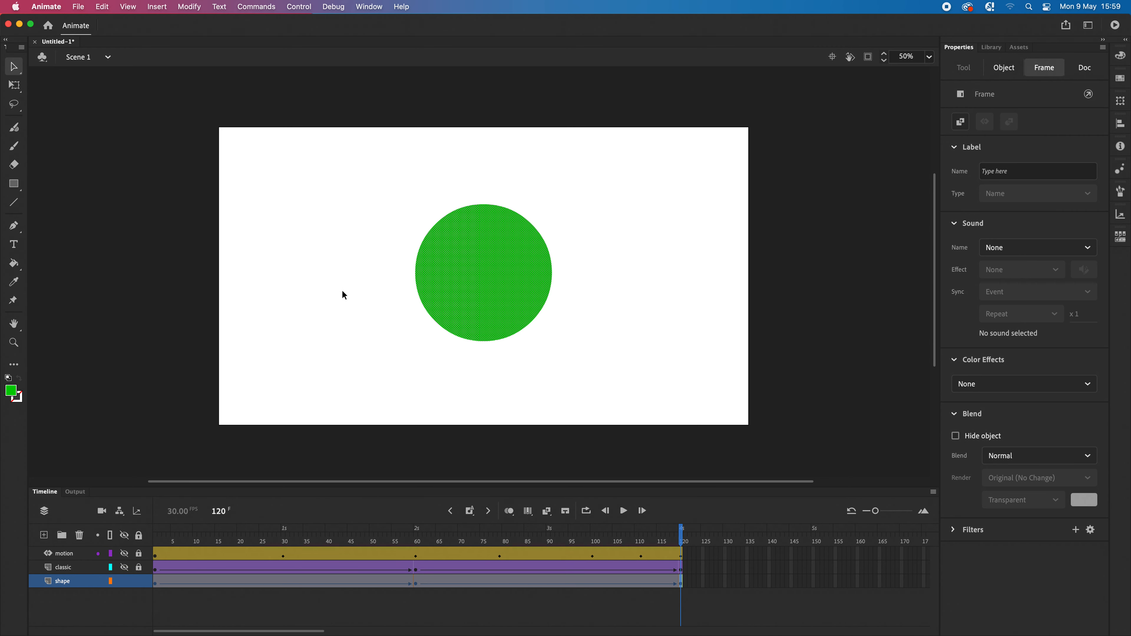
pyautogui.press('super+Return')
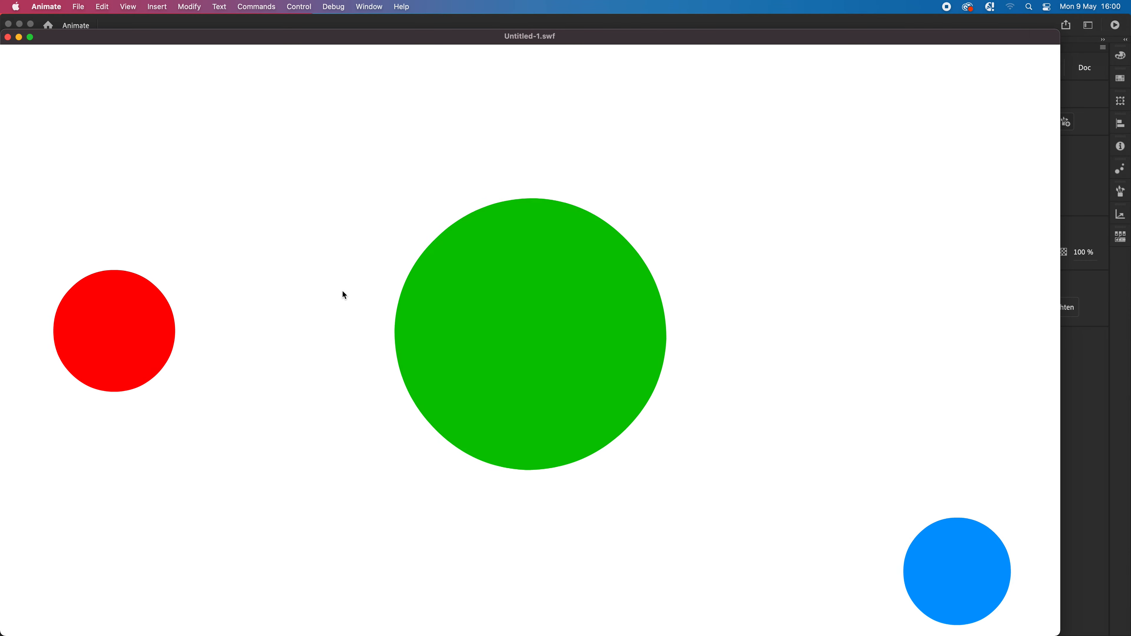
pyautogui.click(7, 38)
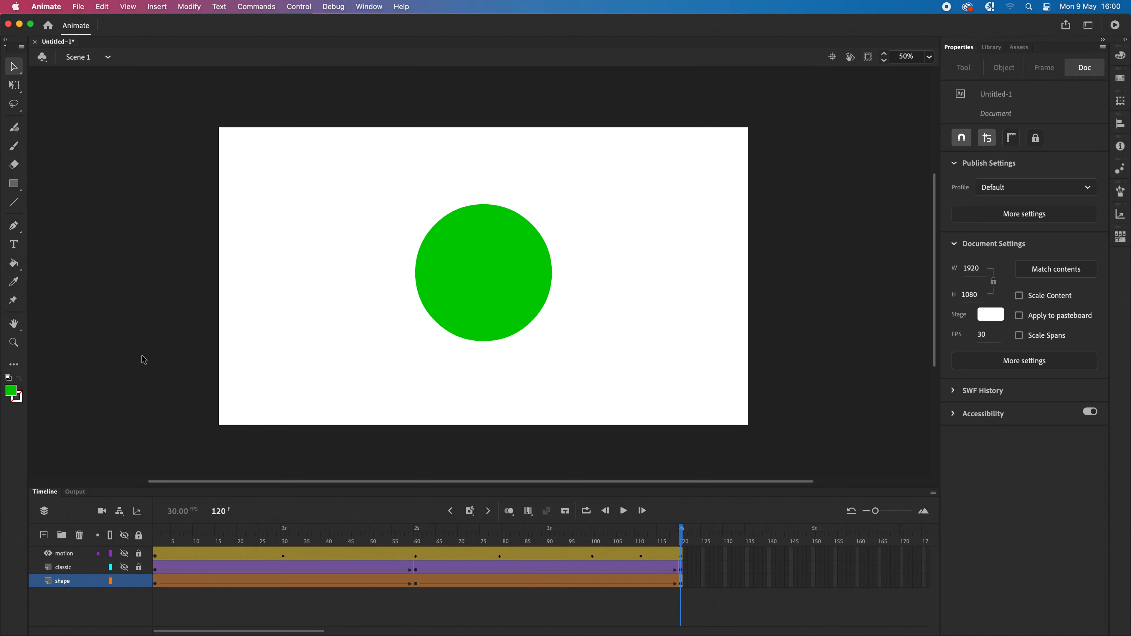